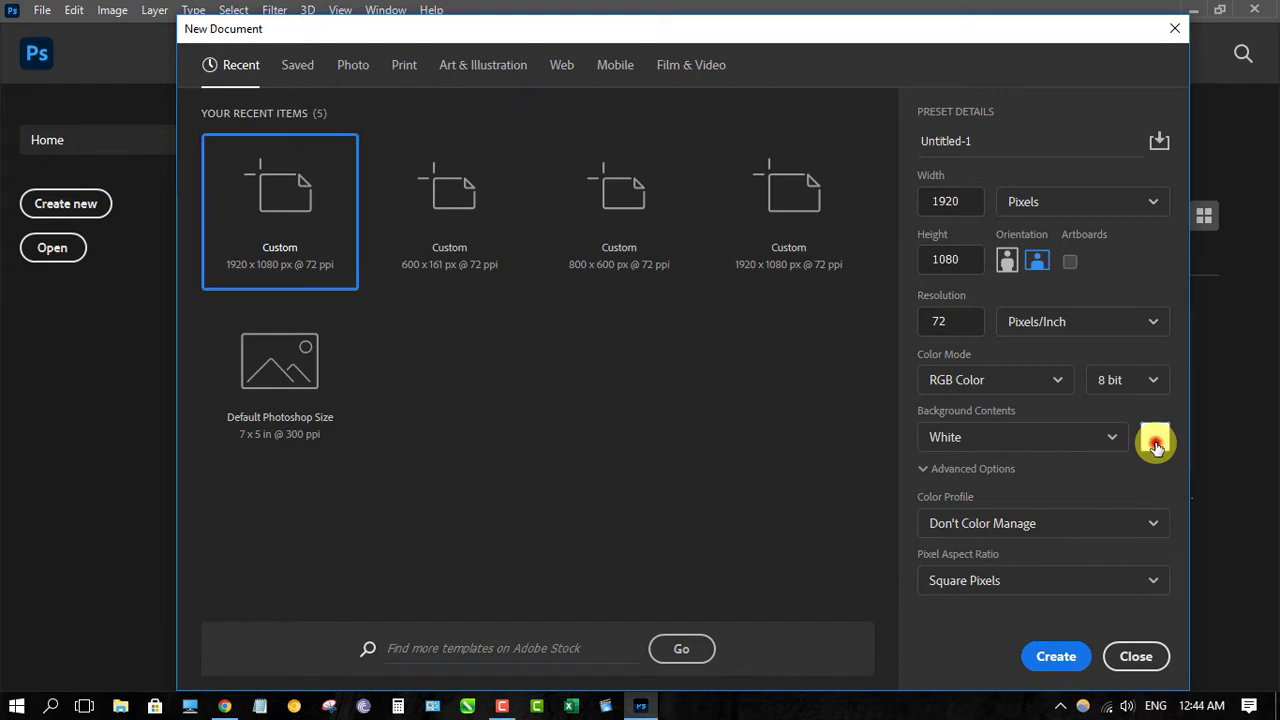
# Create a 1920 x 1080 px, 72 ppi document with a custom cream background colour, fdf1c9
pyautogui.click(1154, 440)
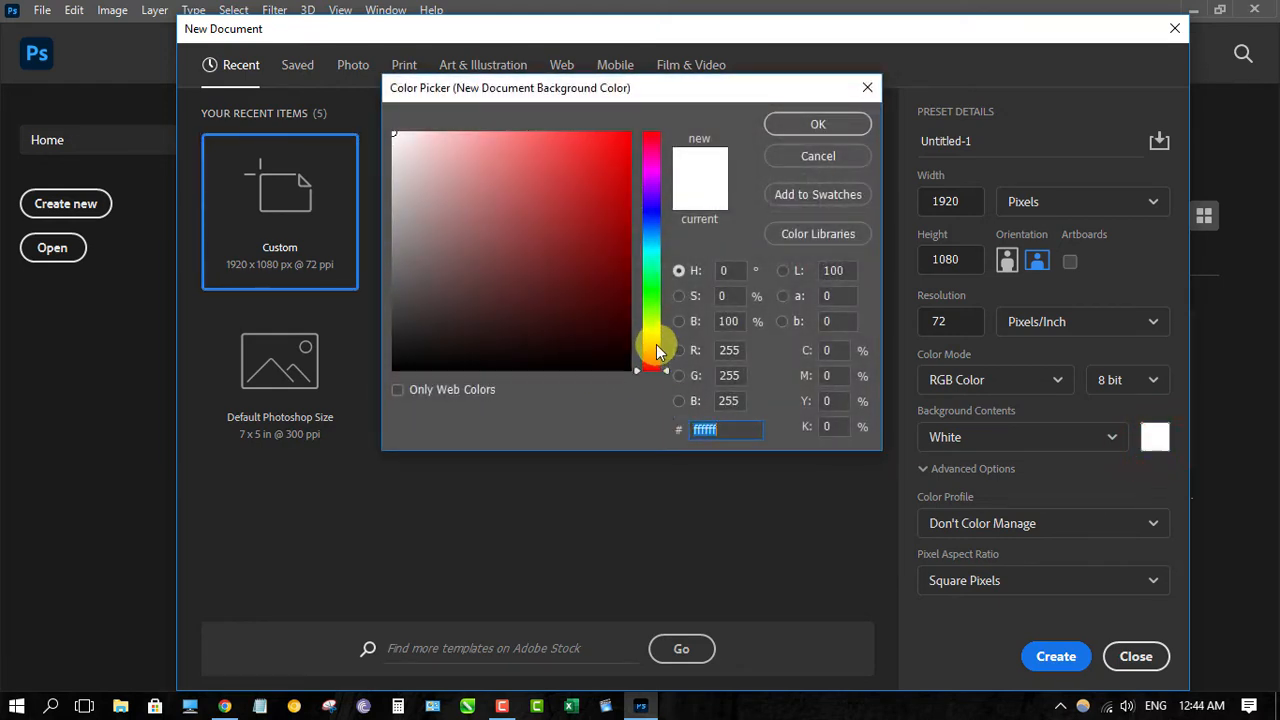
pyautogui.moveTo(651, 350); pyautogui.dragTo(662, 340)
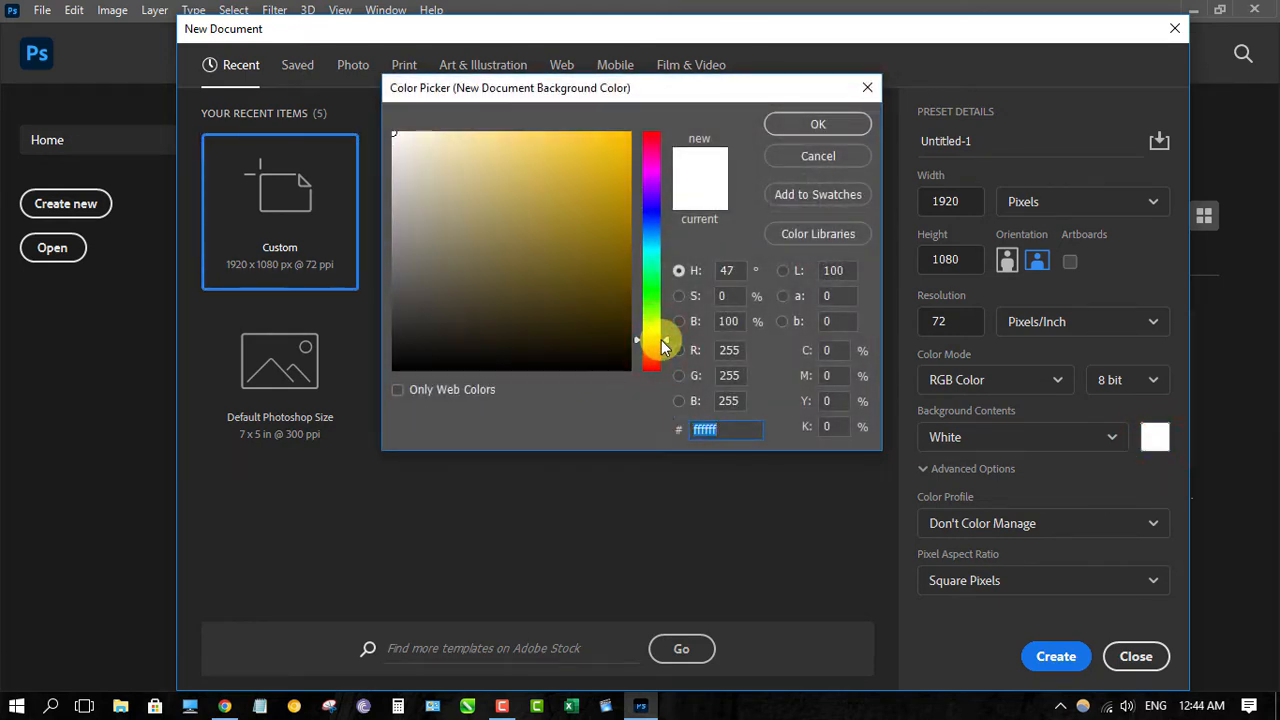
pyautogui.moveTo(453, 146); pyautogui.dragTo(441, 133)
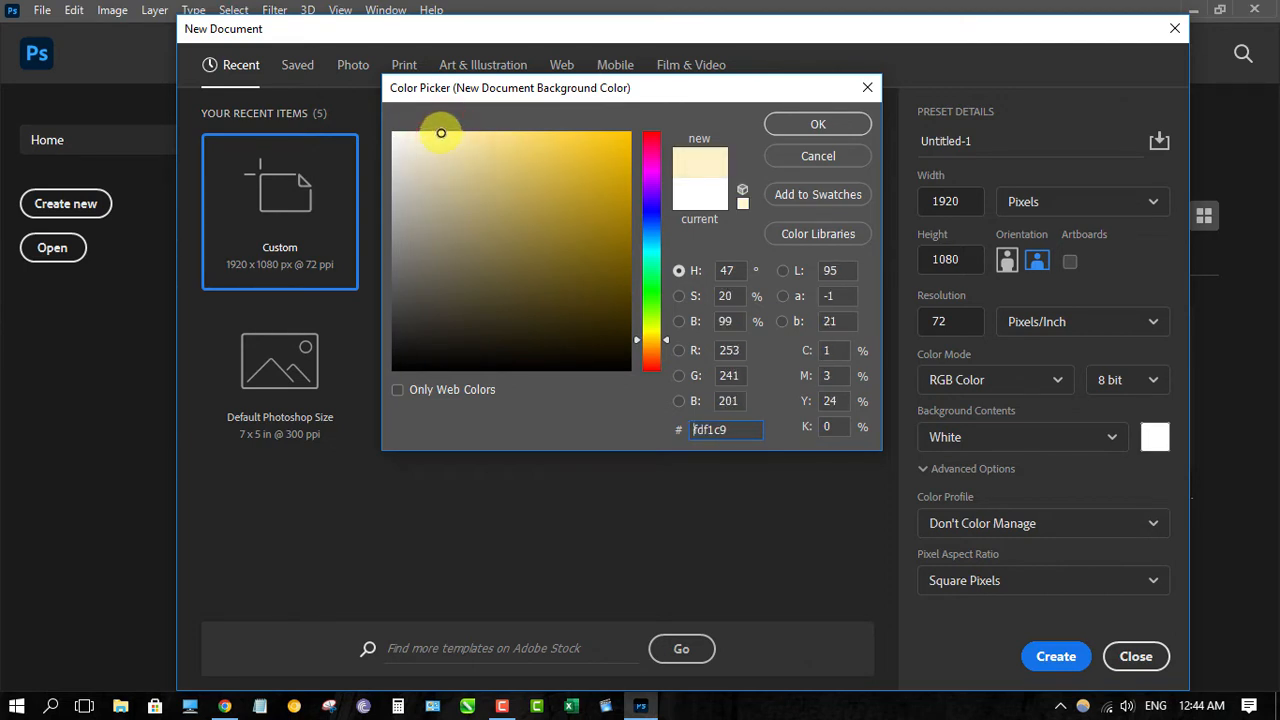
pyautogui.click(777, 126)
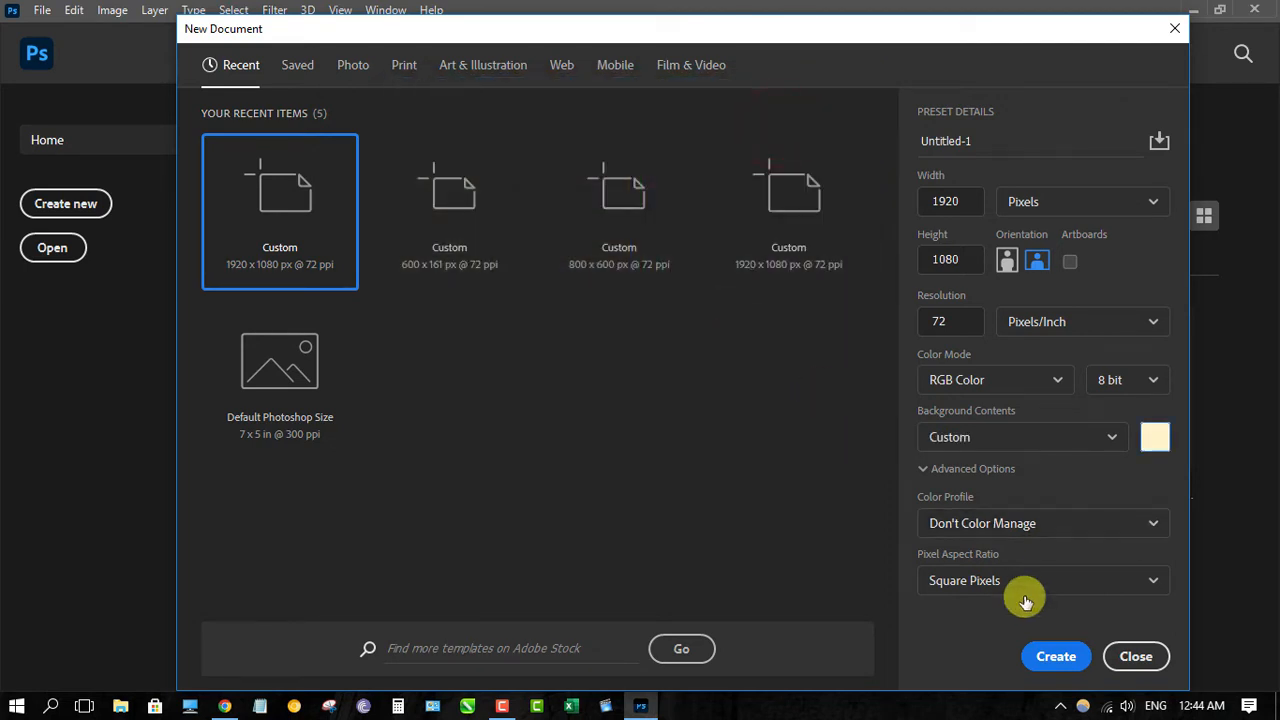
pyautogui.click(1052, 655)
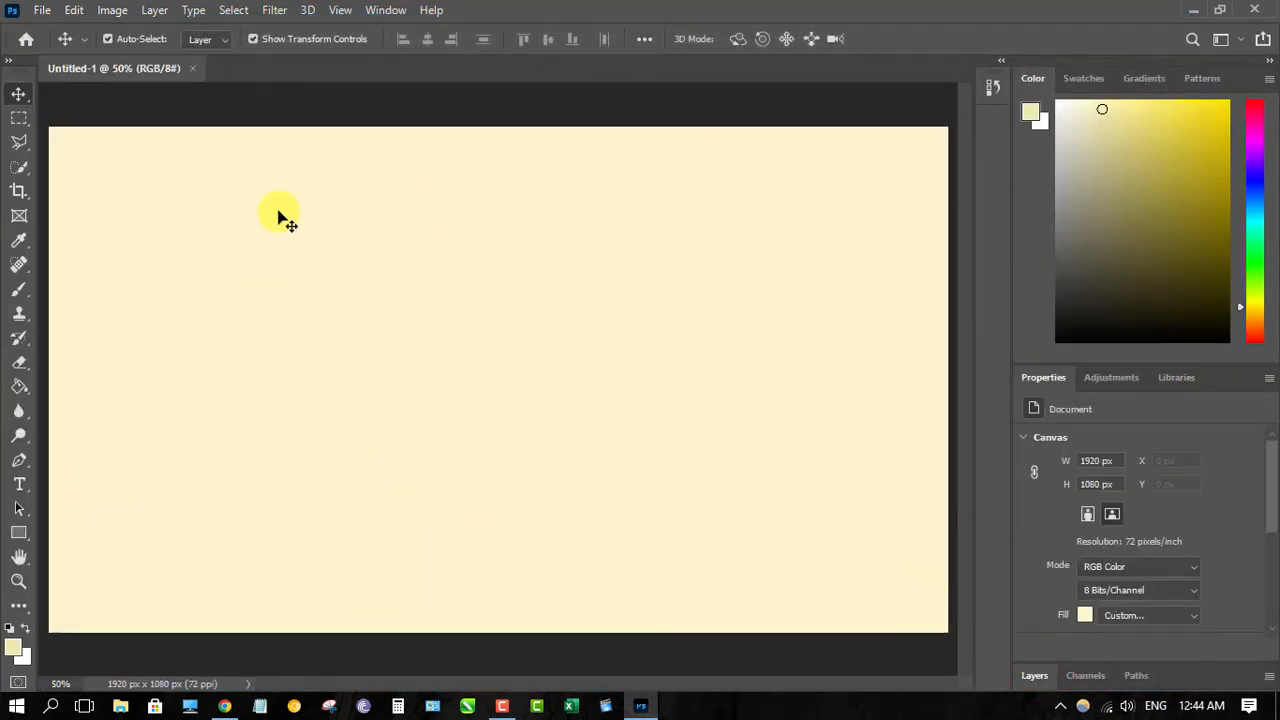
# Add 5.35% Gaussian monochromatic noise to the cream background and unlock its layer
pyautogui.click(276, 12)
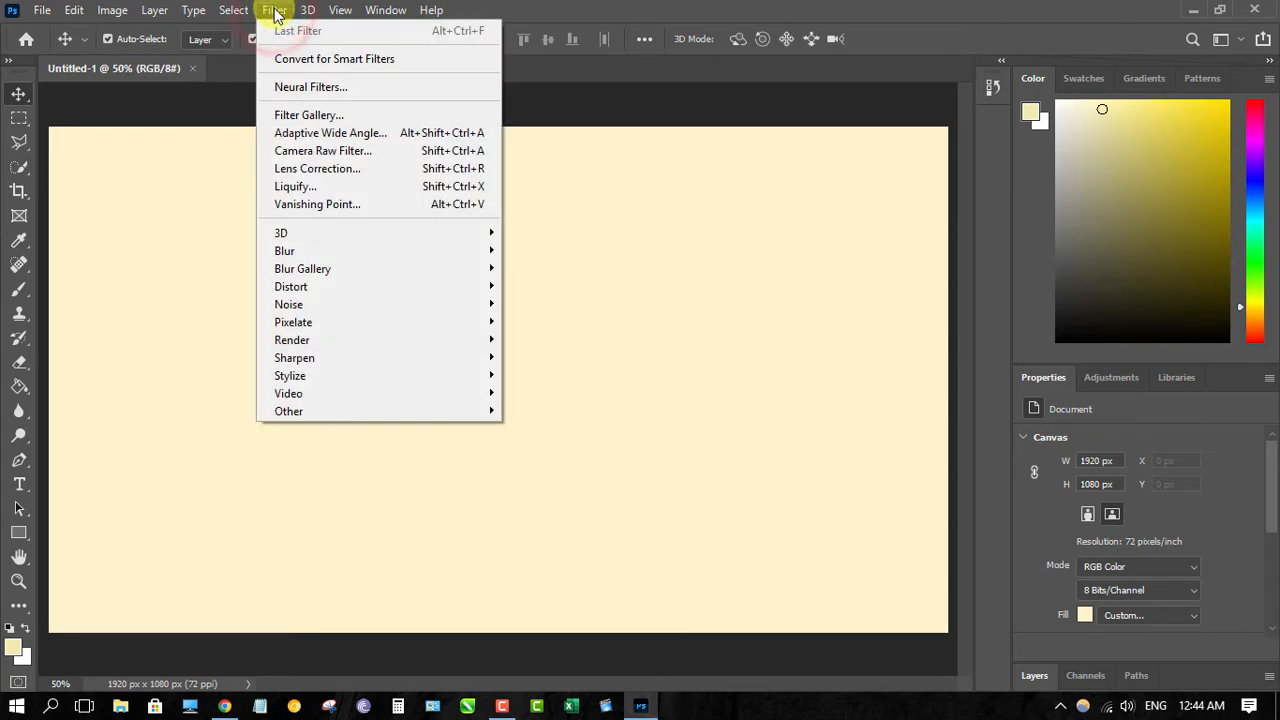
pyautogui.click(277, 12)
pyautogui.click(276, 12)
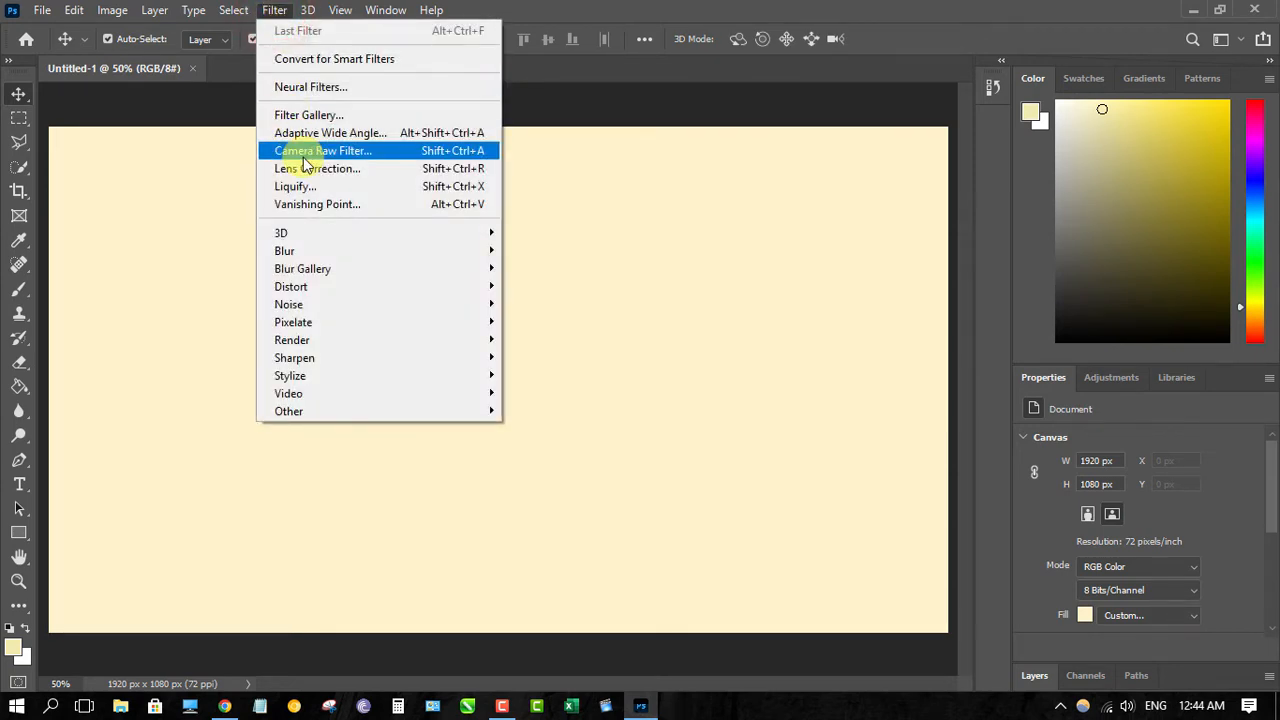
pyautogui.moveTo(425, 305)
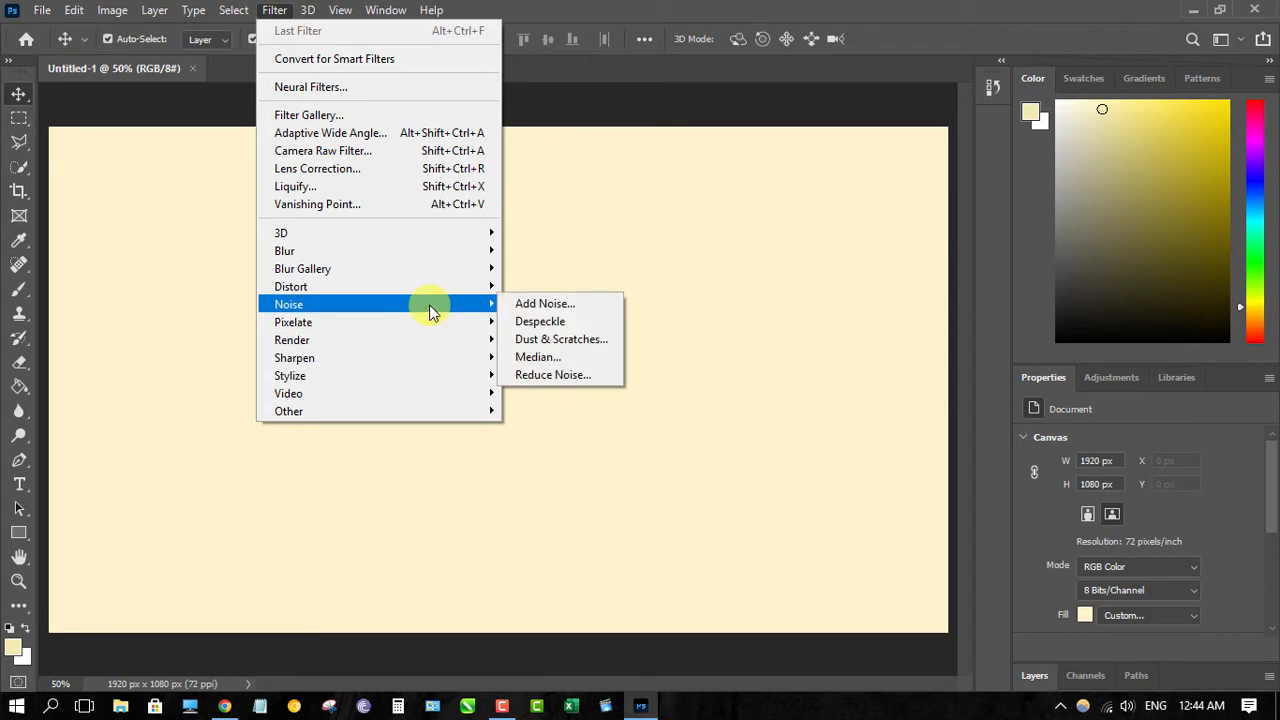
pyautogui.click(517, 306)
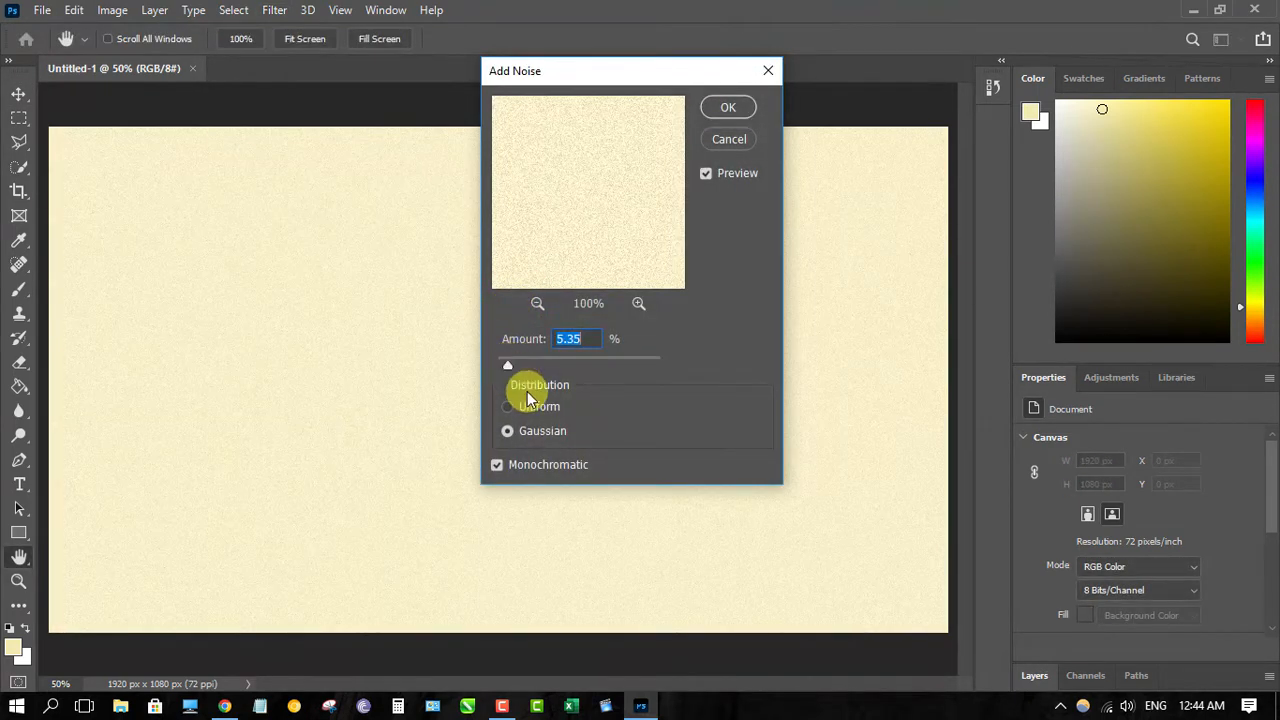
pyautogui.click(527, 465)
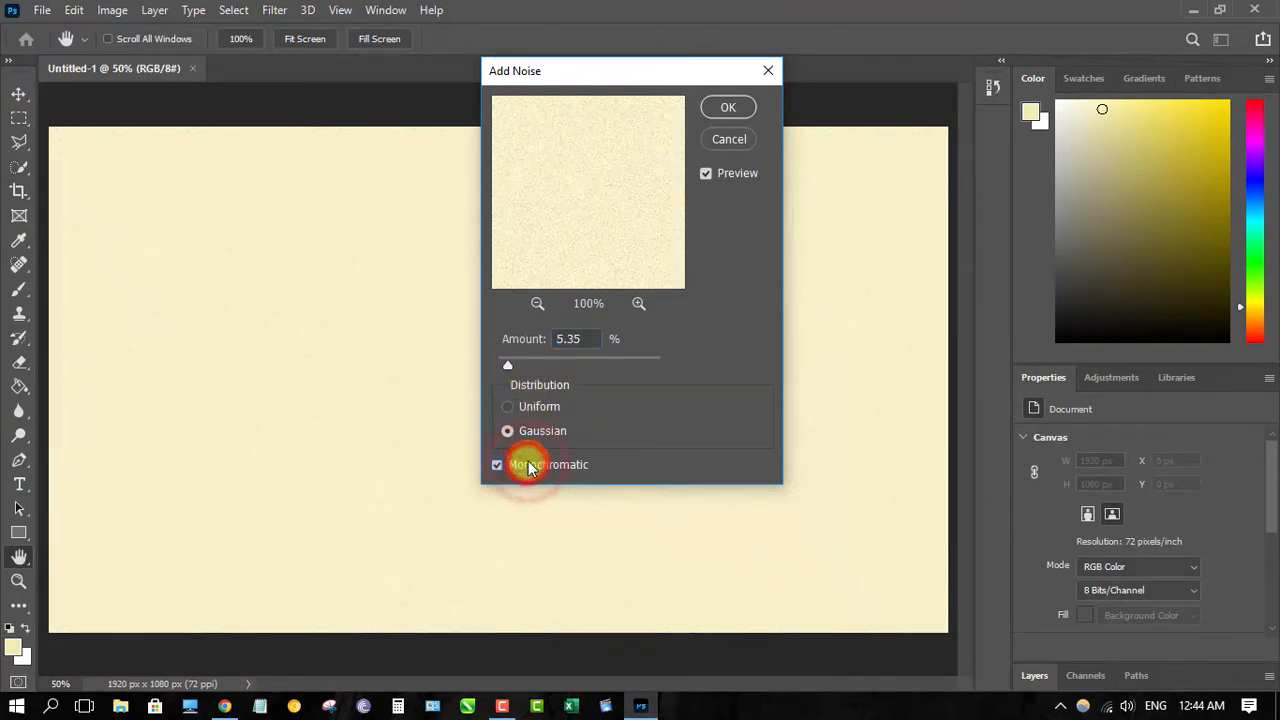
pyautogui.moveTo(509, 368)
pyautogui.mouseDown()
pyautogui.moveTo(524, 366)
pyautogui.moveTo(507, 369)
pyautogui.mouseUp()
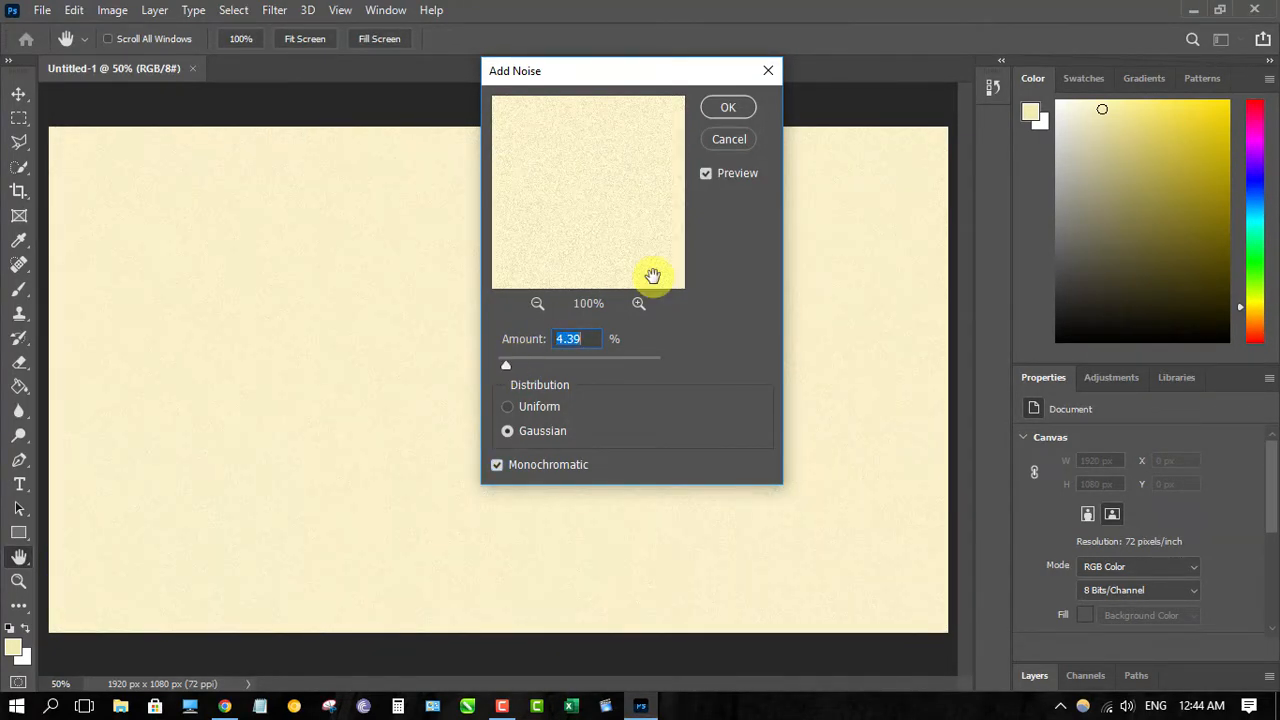
pyautogui.click(510, 369)
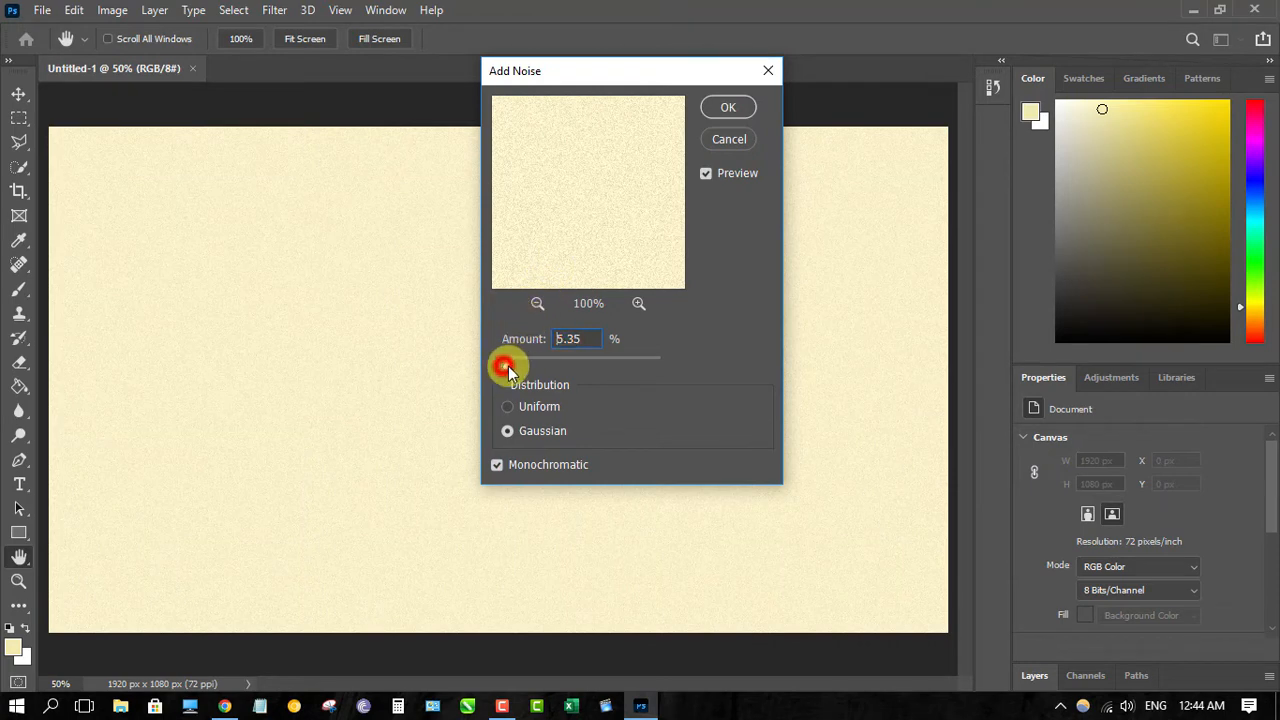
pyautogui.click(730, 108)
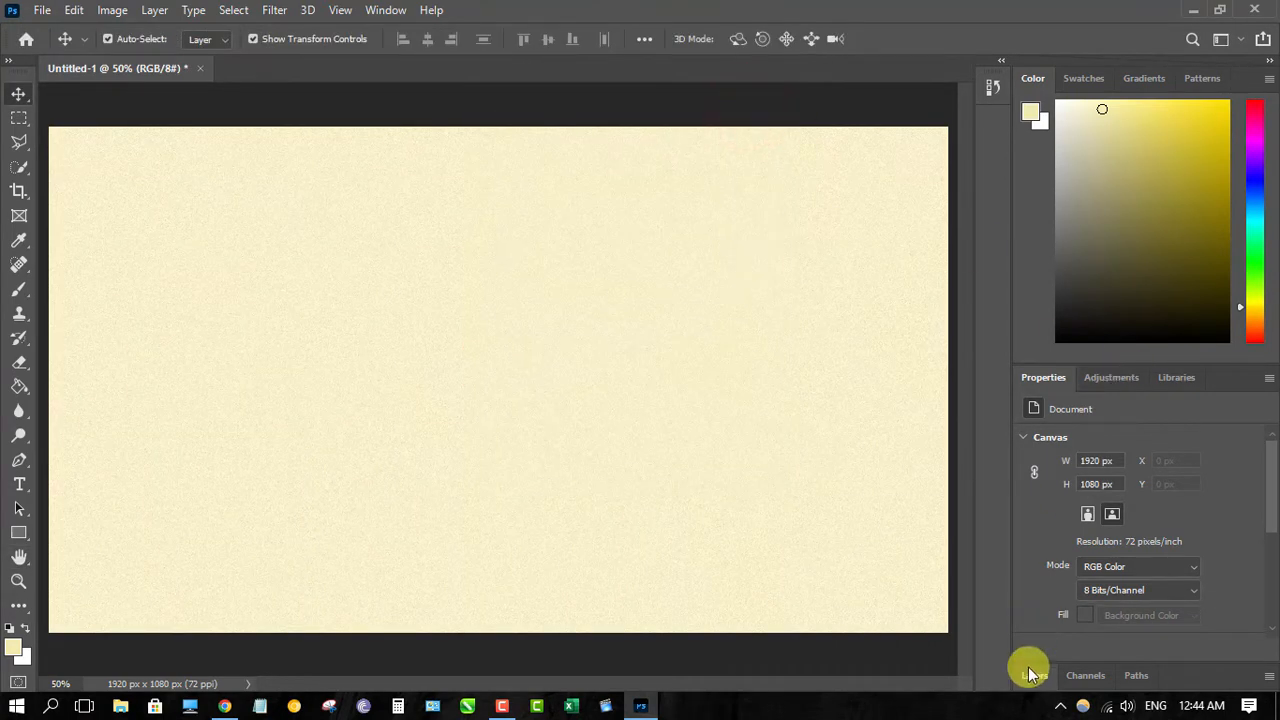
pyautogui.click(1031, 673)
pyautogui.click(1244, 551)
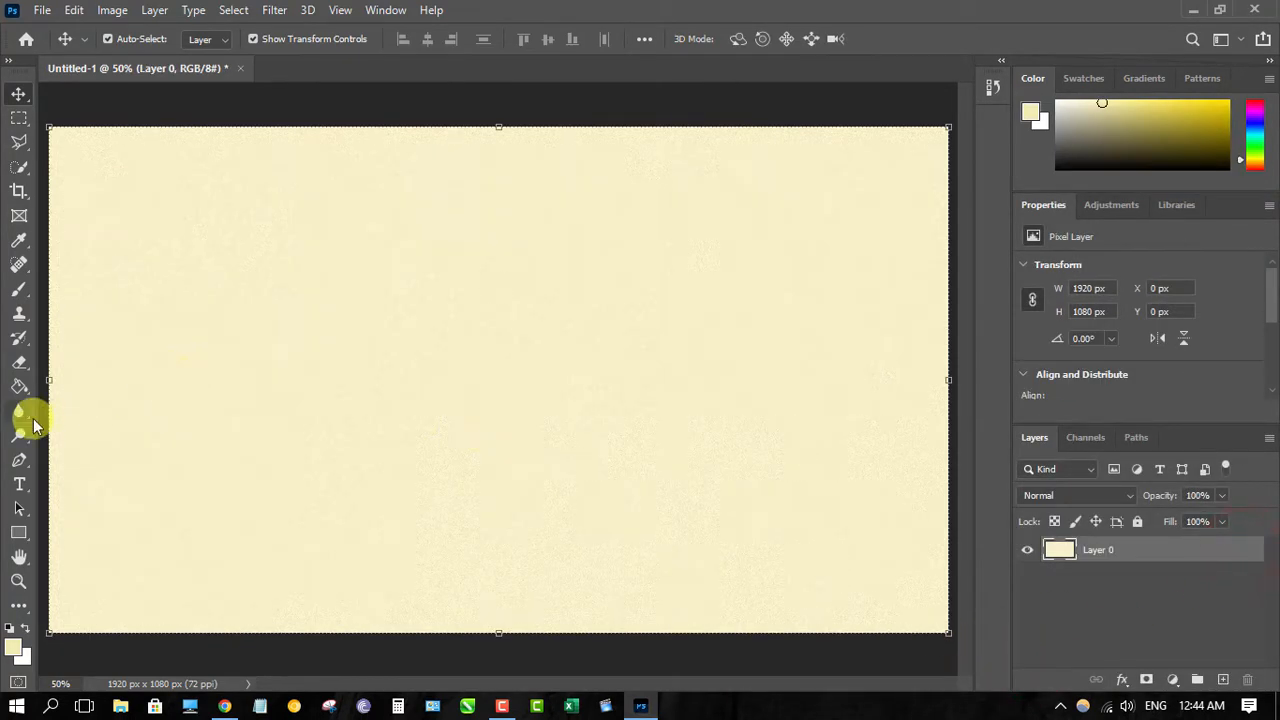
# Add the text "Love" near the canvas centre in black Segoe Script Bold, 72 pt
pyautogui.click(21, 484)
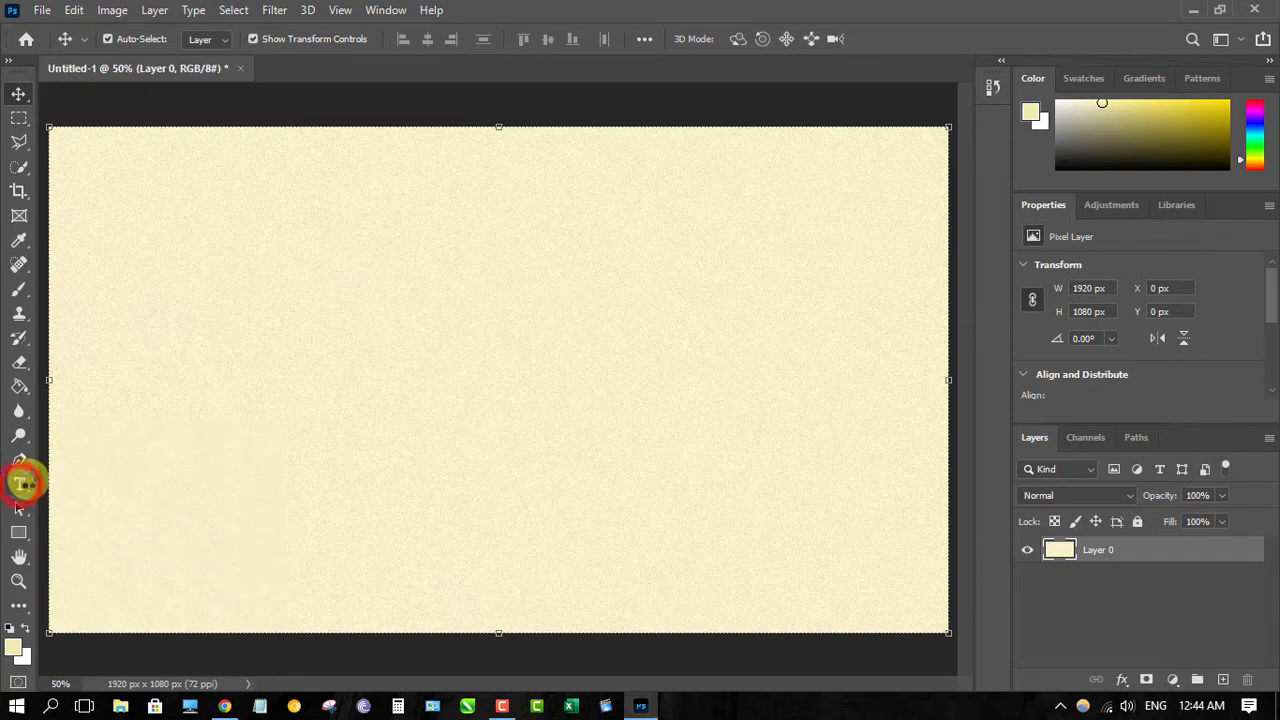
pyautogui.click(379, 363)
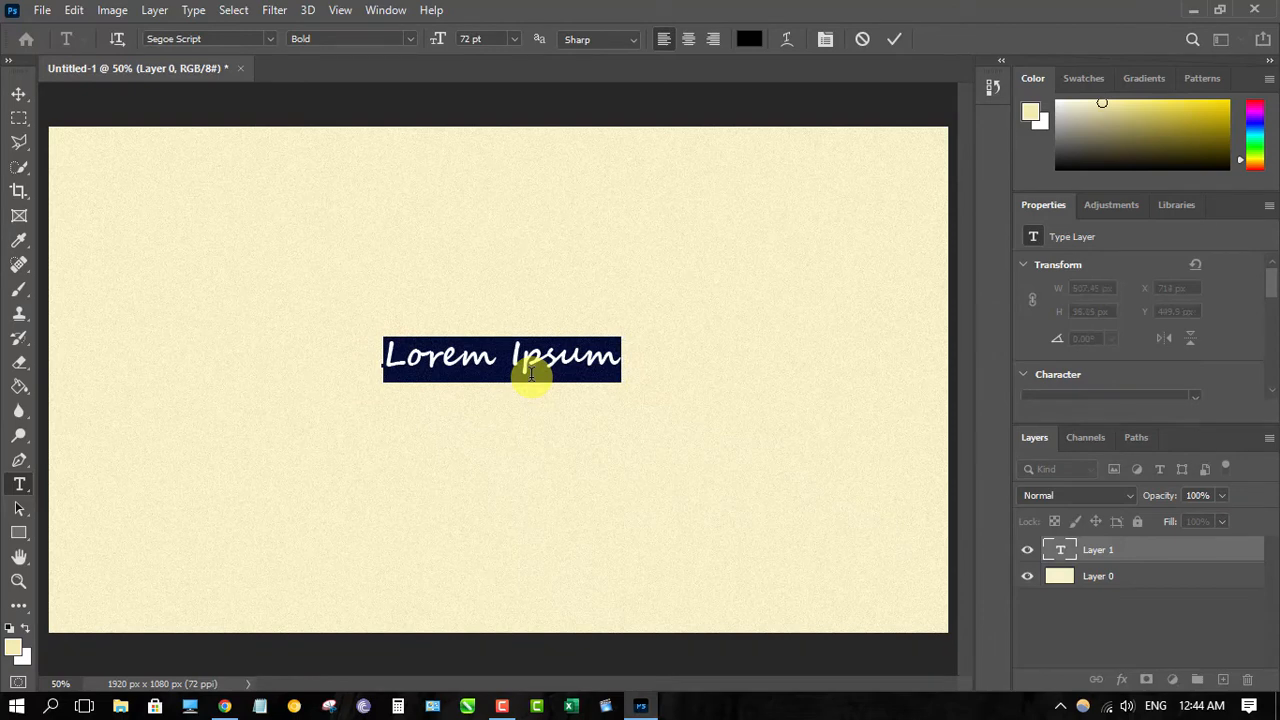
pyautogui.write('Lo')
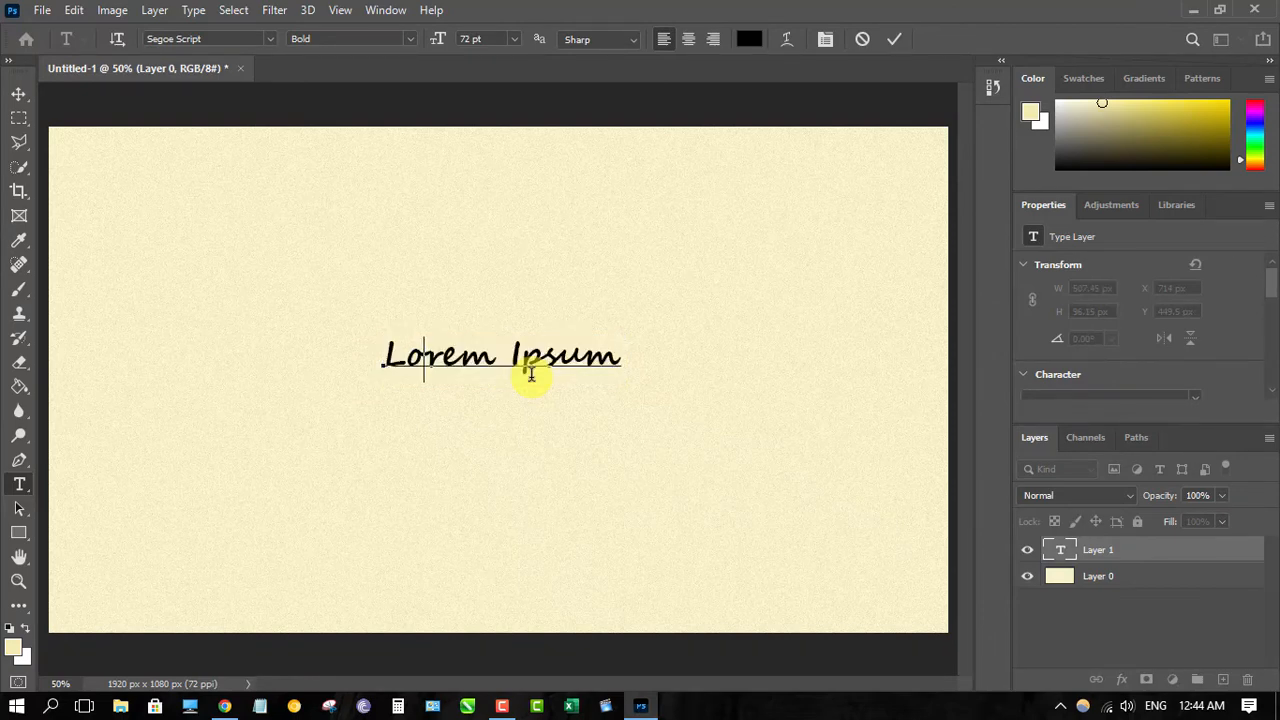
pyautogui.press('Delete')
pyautogui.press('Delete')
pyautogui.press('Delete')
pyautogui.press('Delete')
pyautogui.press('Delete')
pyautogui.press('Delete')
pyautogui.press('Delete')
pyautogui.press('Delete')
pyautogui.press('Delete')
pyautogui.write('ve')
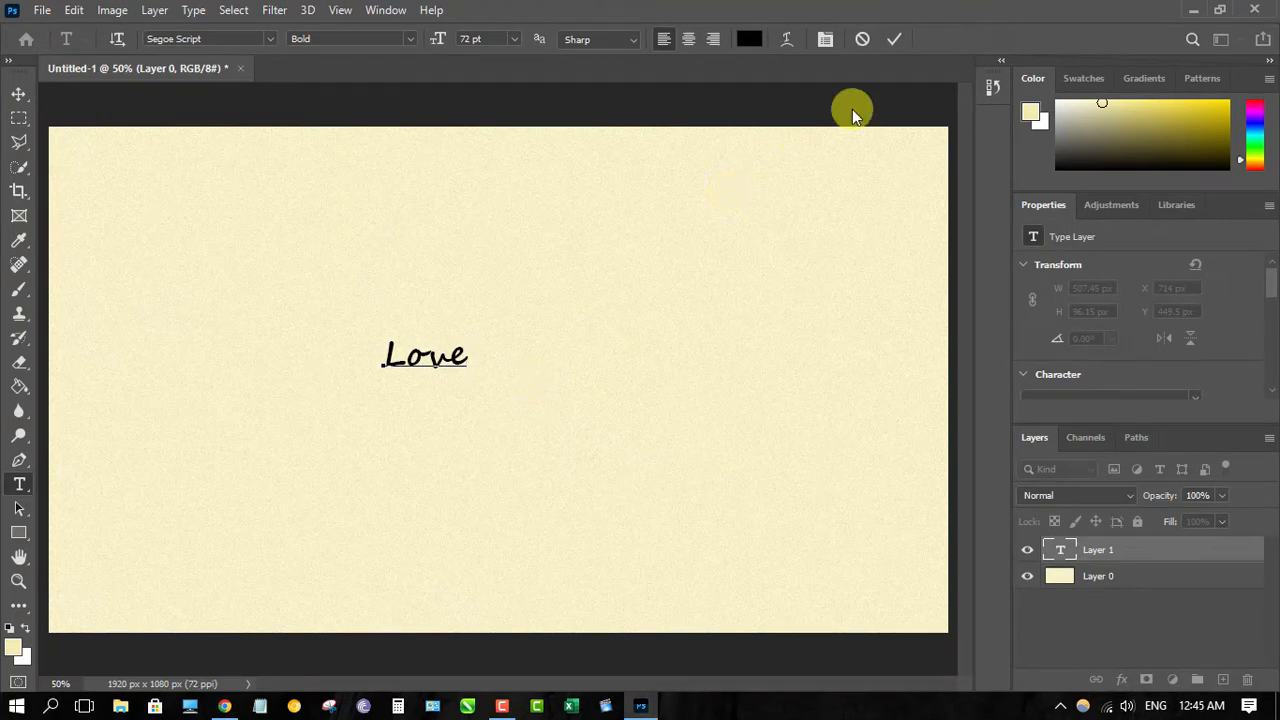
pyautogui.click(896, 40)
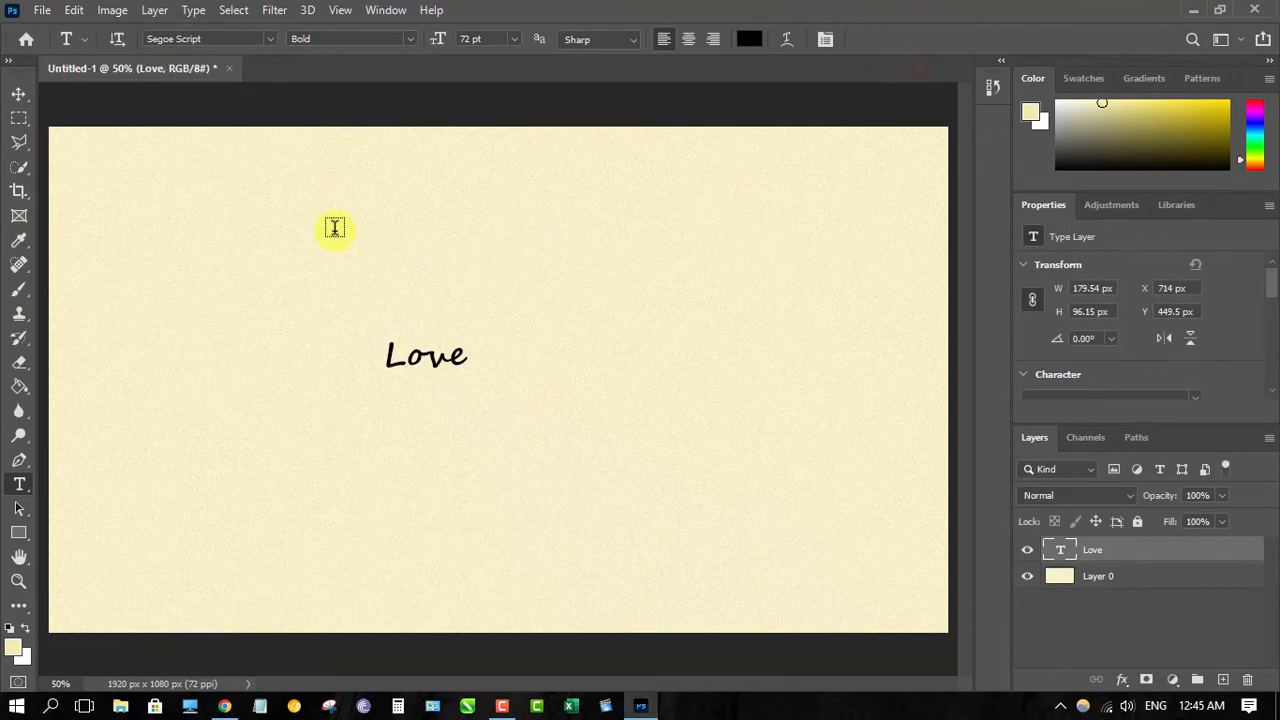
# Scale the "Love" text up to about 793% and move it to the middle of the canvas
pyautogui.click(18, 95)
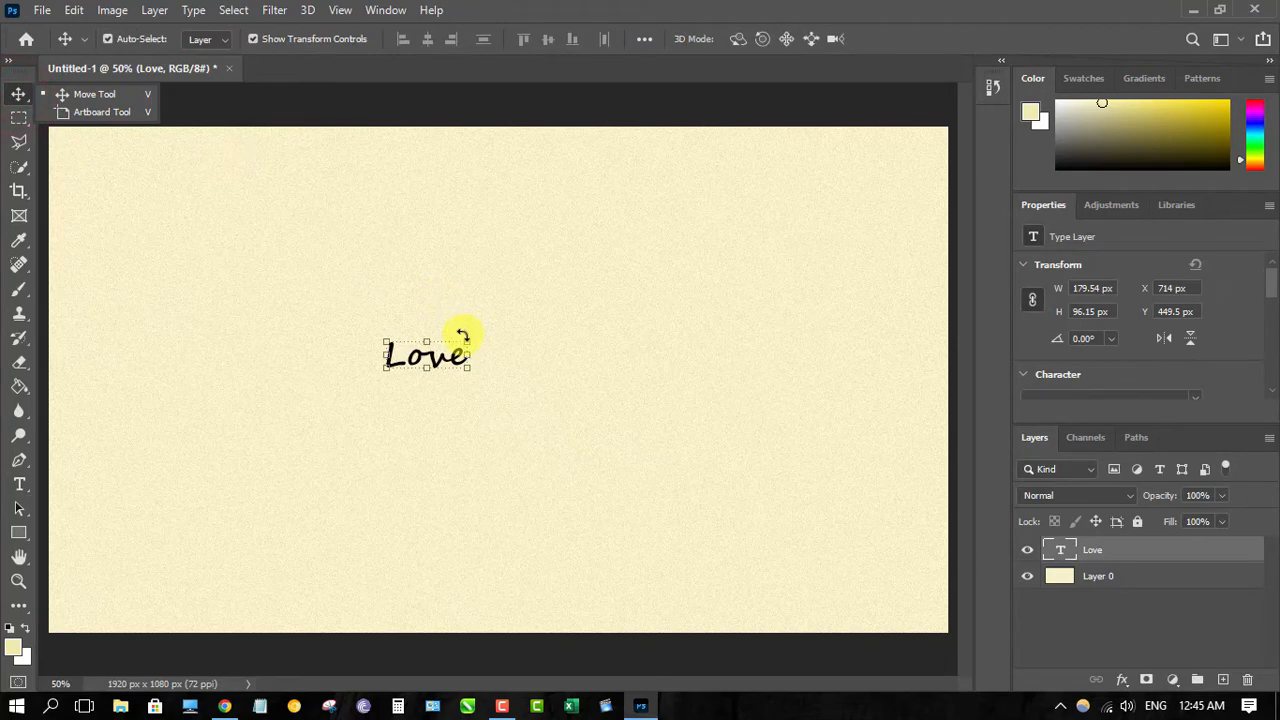
pyautogui.moveTo(463, 338); pyautogui.dragTo(767, 177)
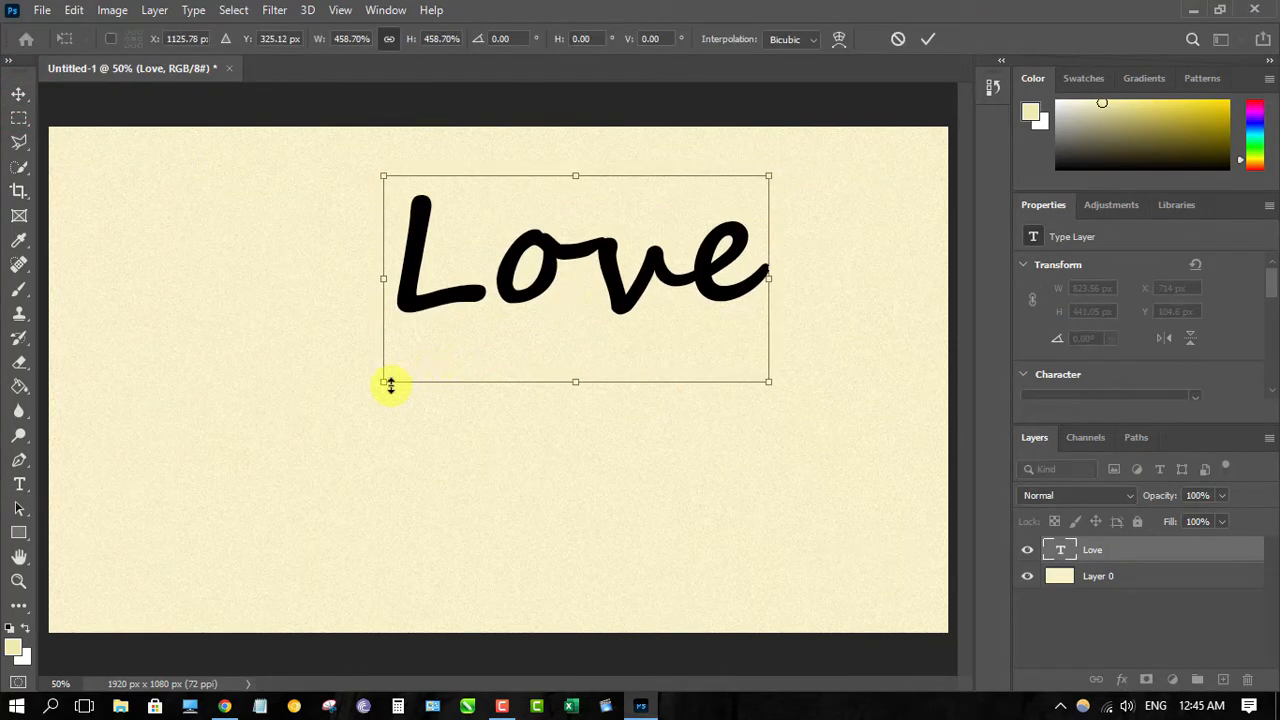
pyautogui.moveTo(385, 385); pyautogui.dragTo(112, 561)
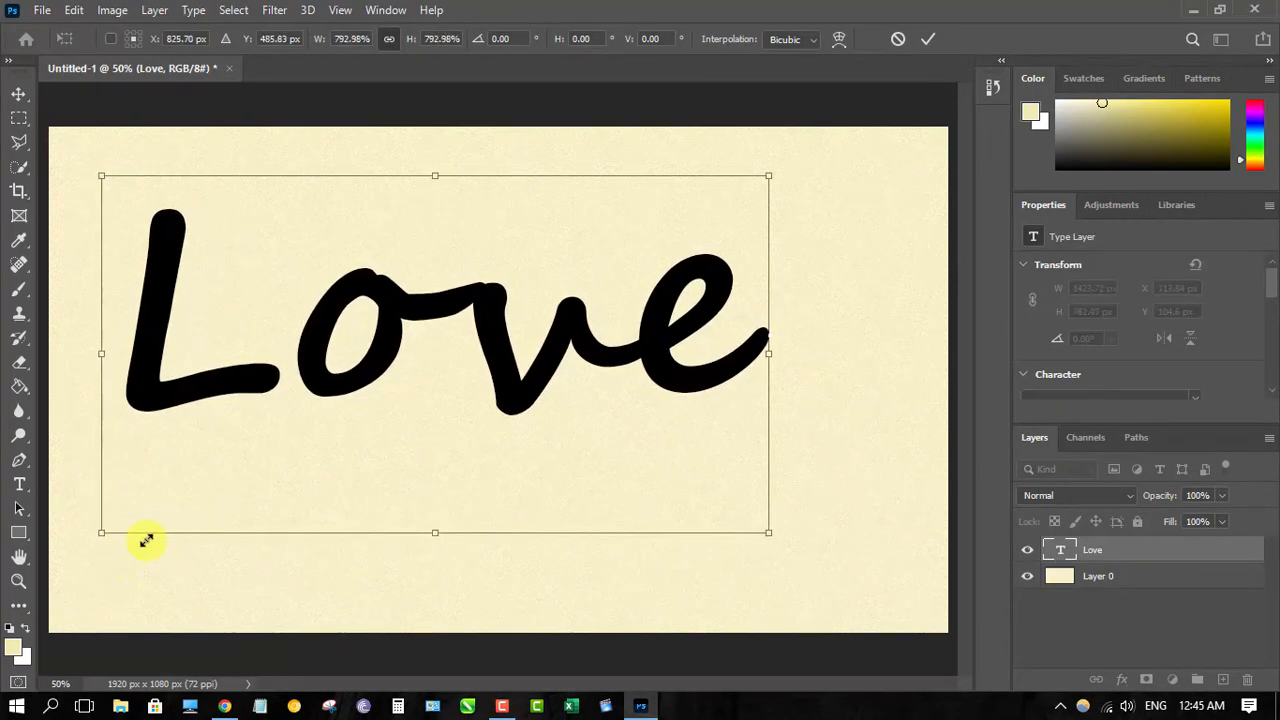
pyautogui.click(928, 38)
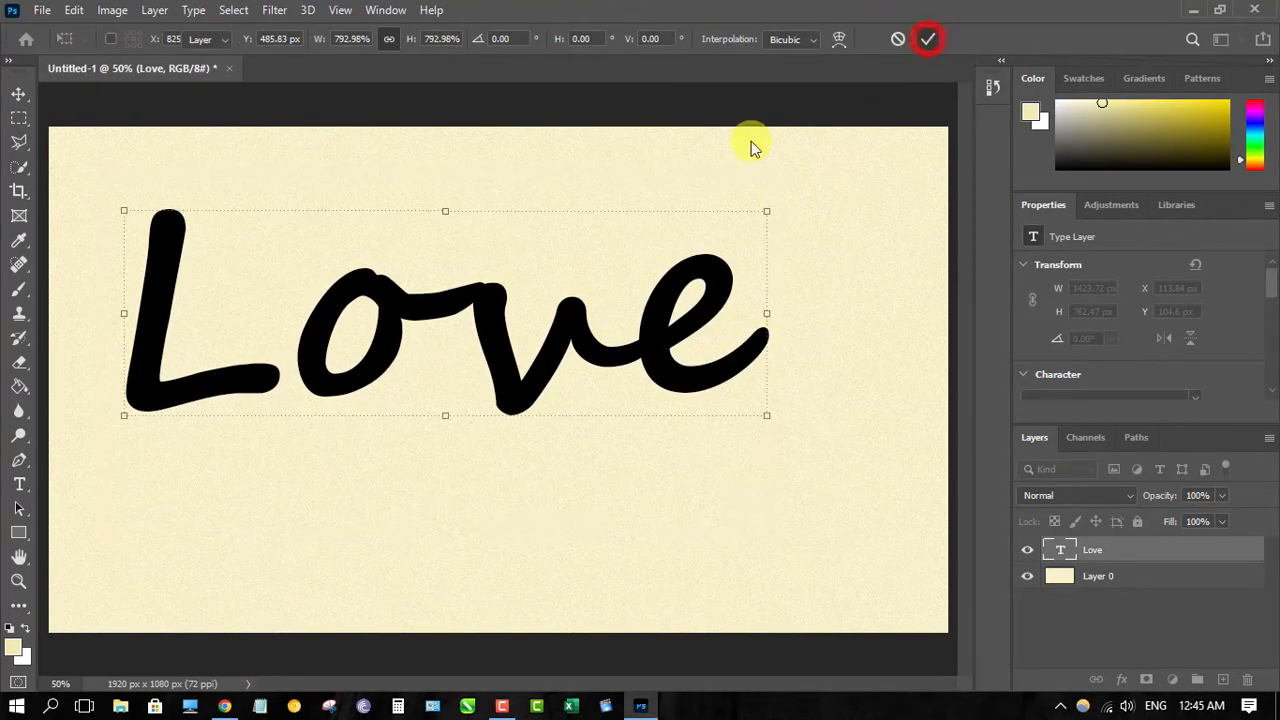
pyautogui.moveTo(486, 311); pyautogui.dragTo(536, 377)
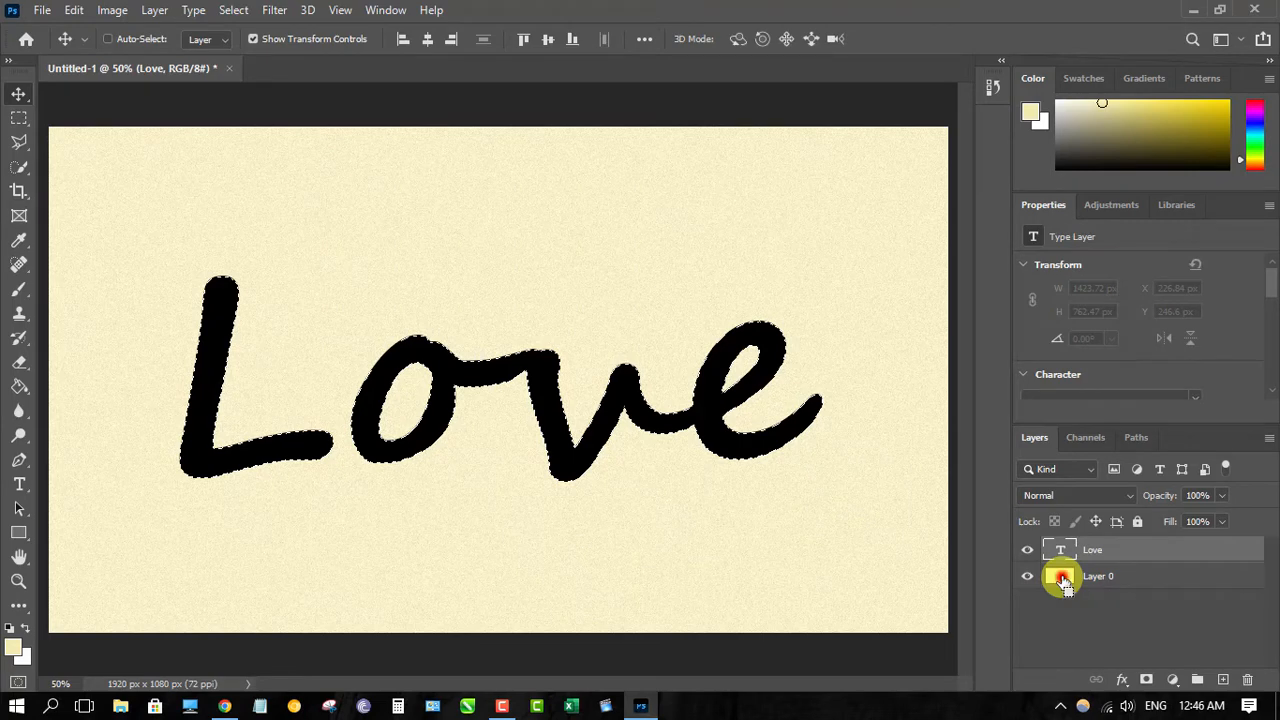
# Load the "Love" text outline as a selection and copy that area of Layer 0 onto a new layer
pyautogui.keyDown('ctrl'); pyautogui.click(1064, 582); pyautogui.keyUp('ctrl')
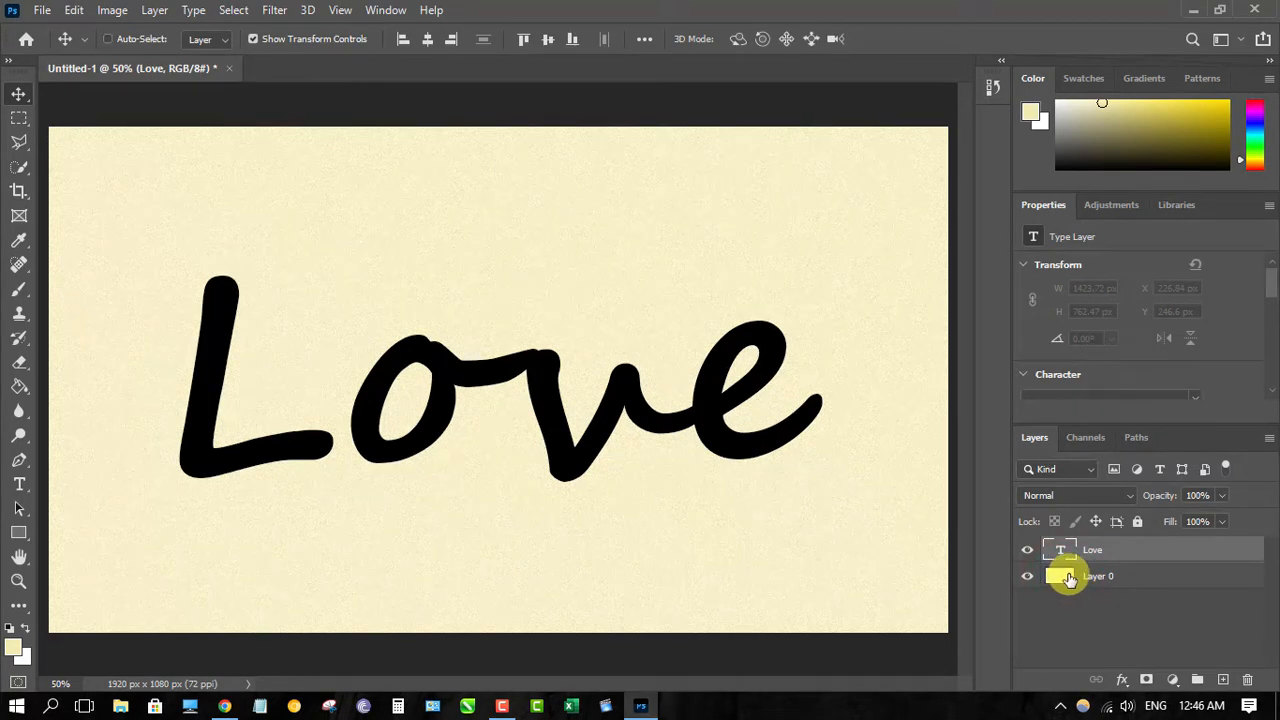
pyautogui.keyDown('ctrl'); pyautogui.click(1064, 578); pyautogui.keyUp('ctrl')
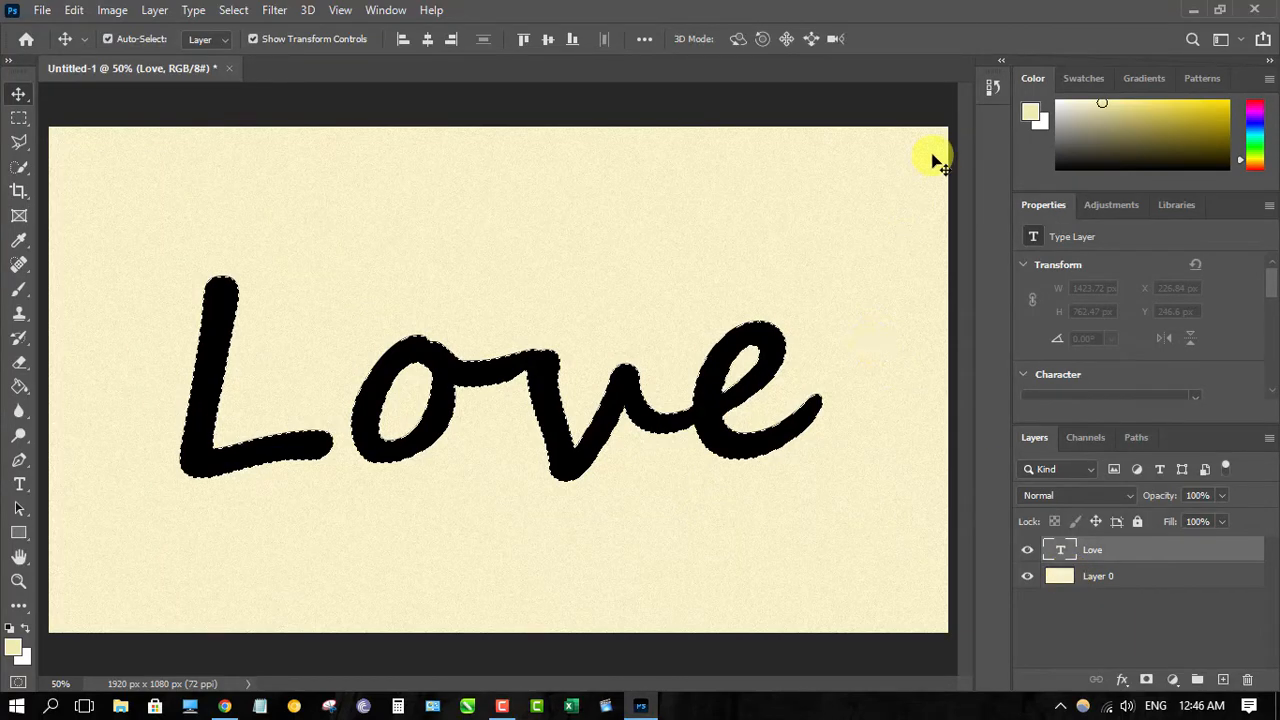
pyautogui.click(776, 180)
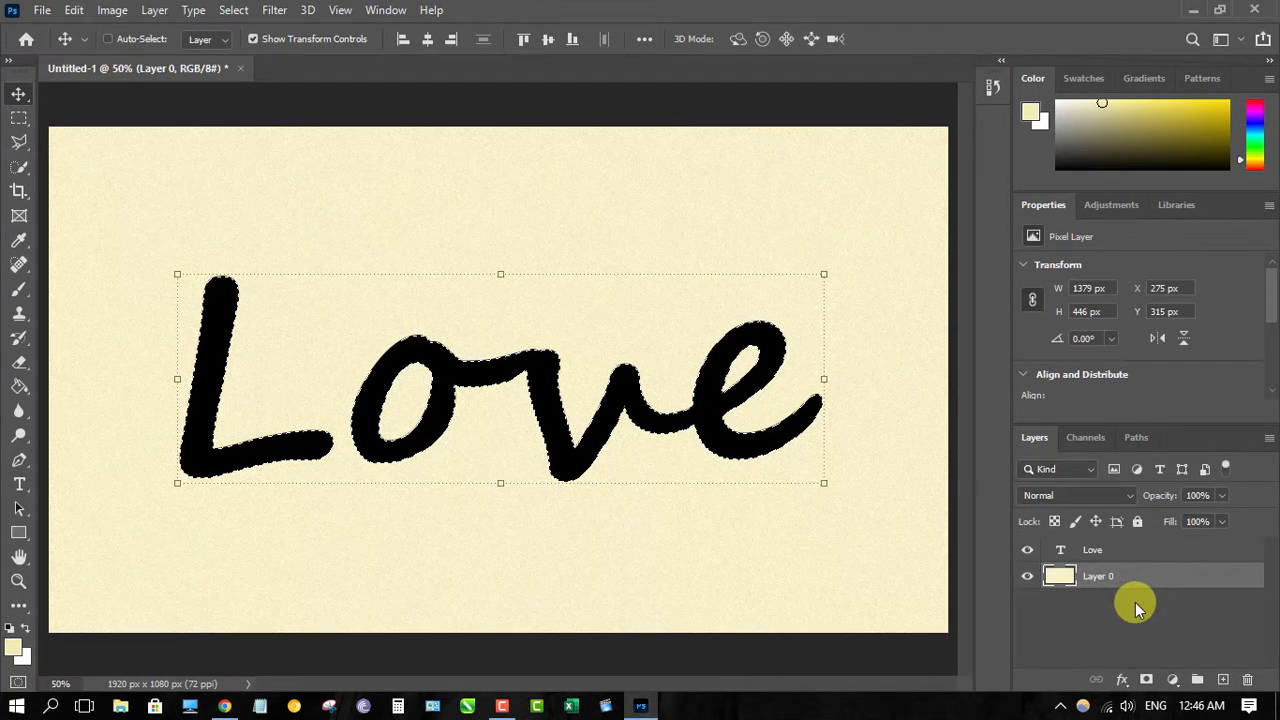
pyautogui.hotkey('ctrl', 'j')
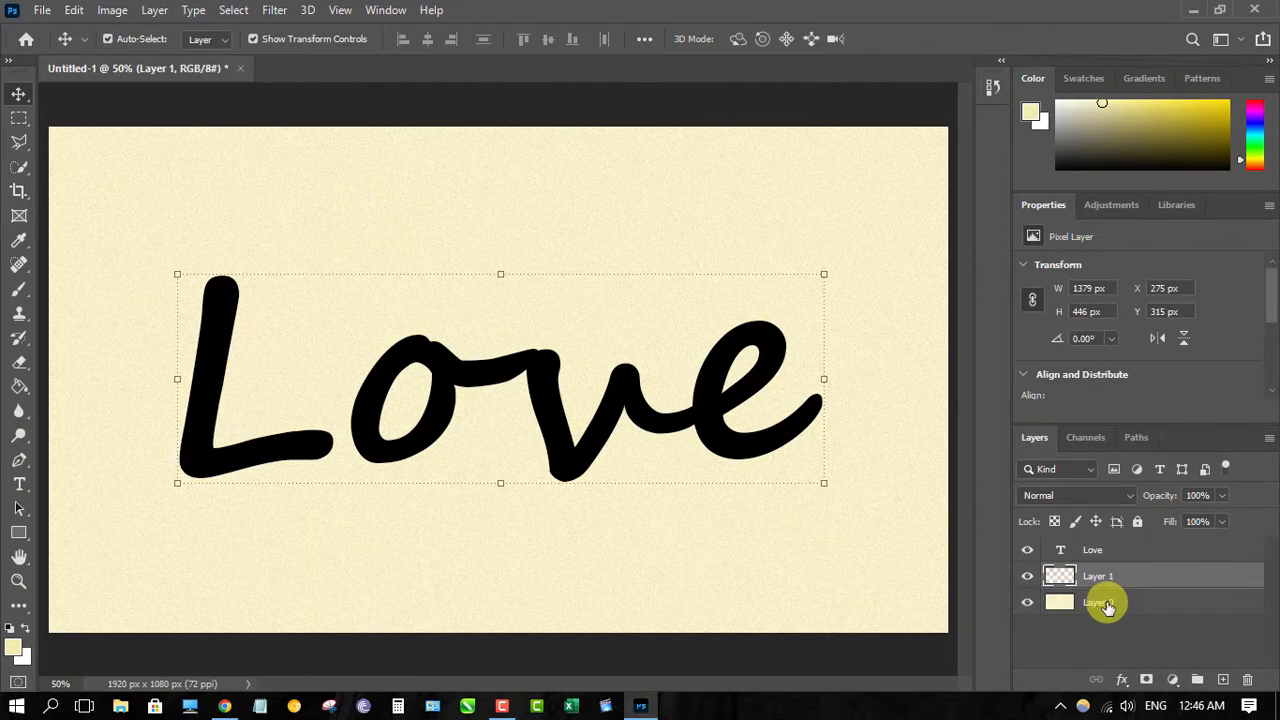
# Check the copied lettering on its own by hiding the other layers, and leave only the "Love" text layer hidden
pyautogui.click(1029, 606)
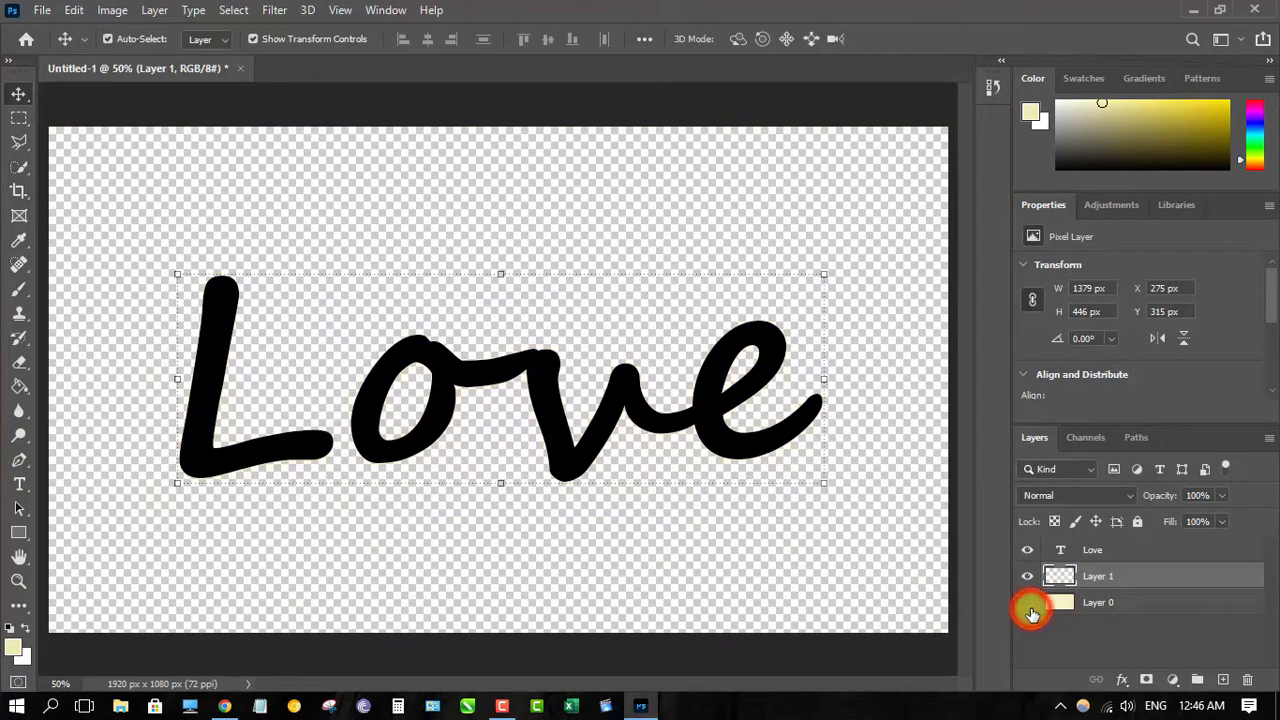
pyautogui.click(1027, 552)
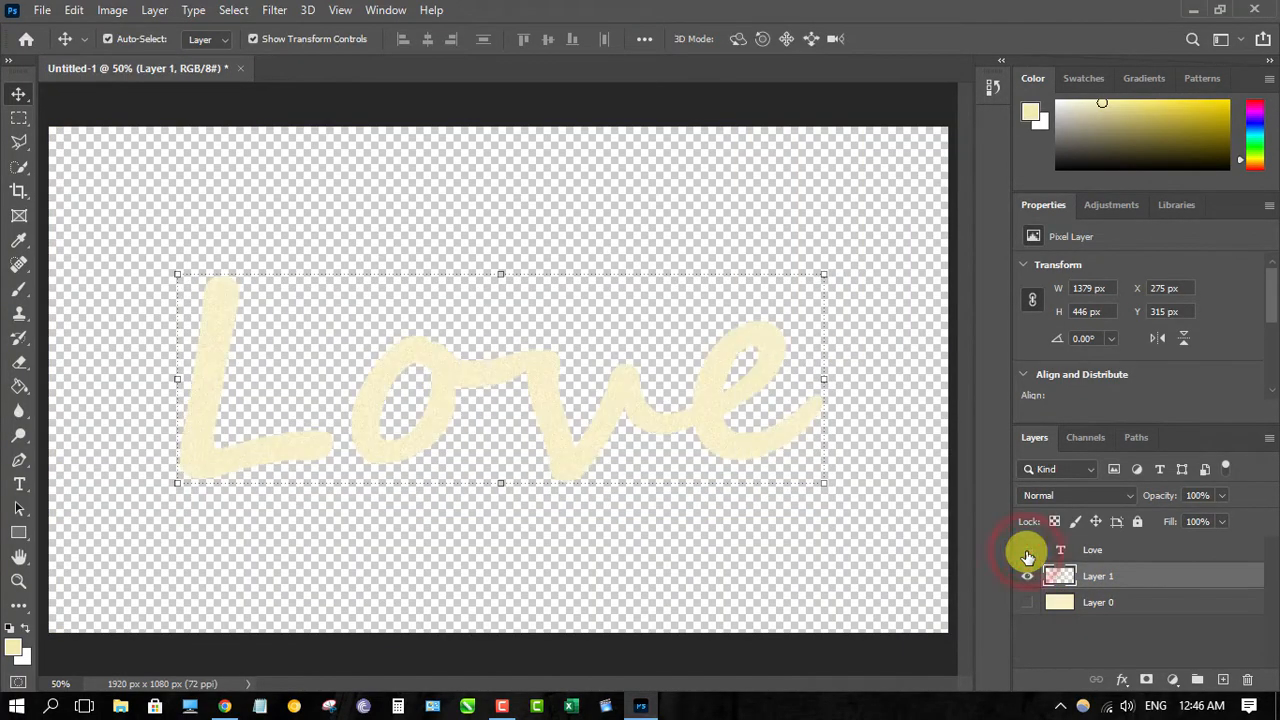
pyautogui.click(1027, 551)
pyautogui.click(1027, 600)
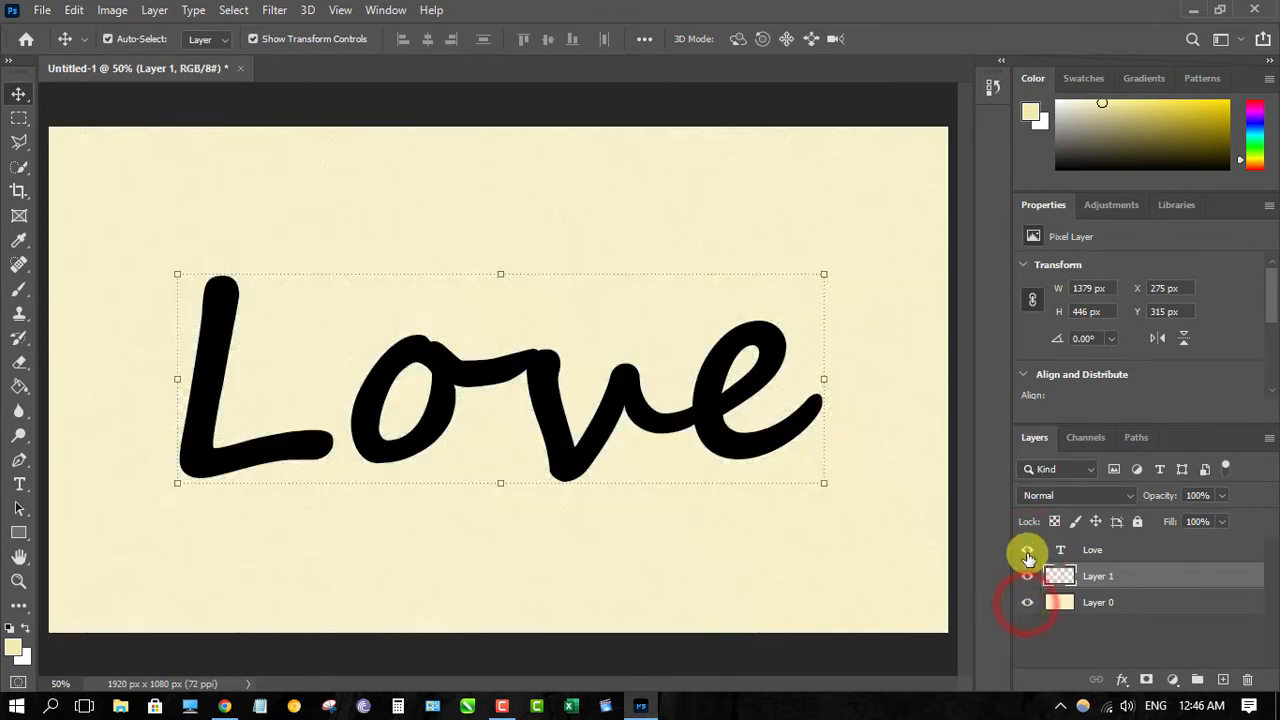
pyautogui.click(1027, 550)
# Add a Bevel & Emboss effect to Layer 1, keeping the canvas lettering in view
pyautogui.click(1156, 582)
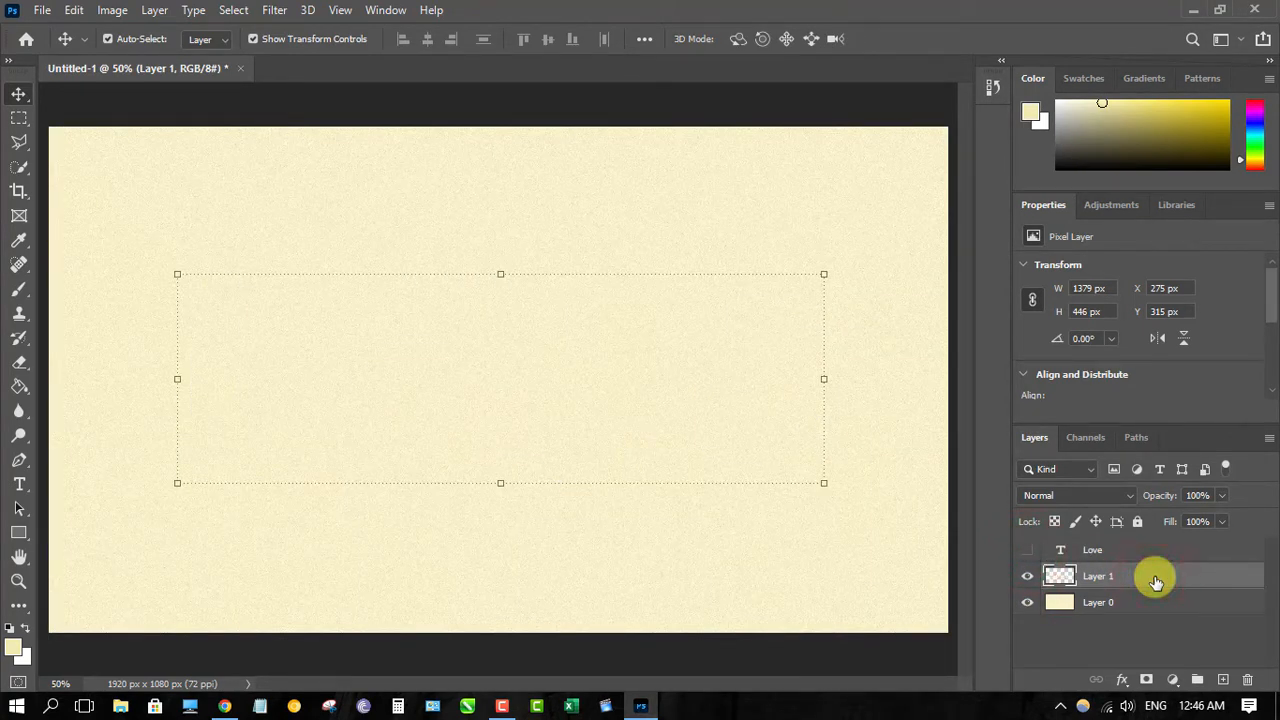
pyautogui.click(1124, 679)
pyautogui.click(1165, 494)
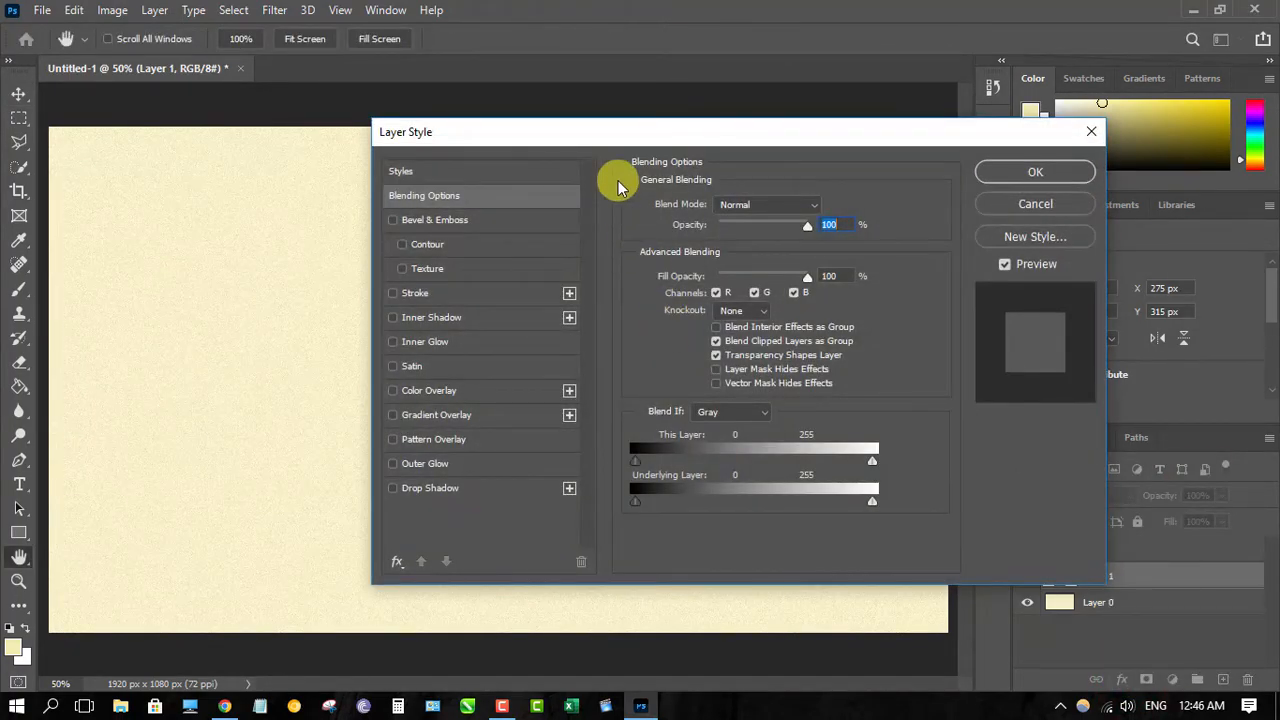
pyautogui.moveTo(687, 133); pyautogui.dragTo(644, 102)
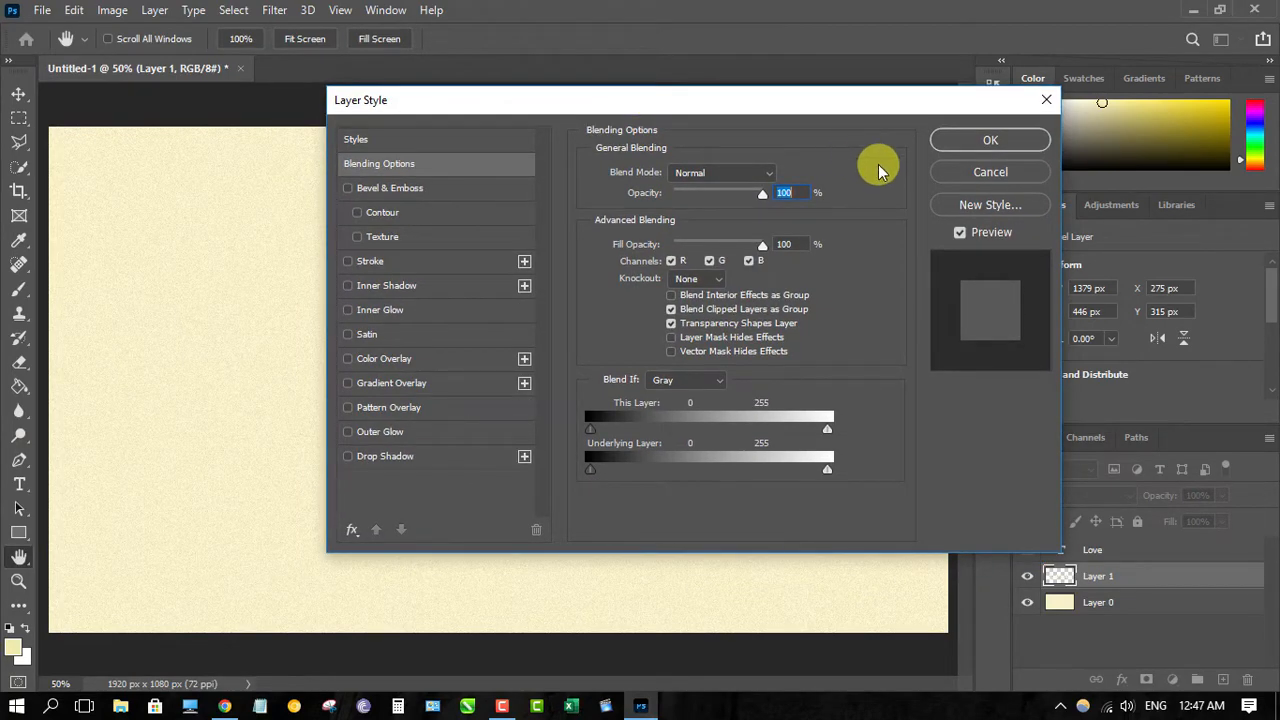
pyautogui.click(405, 190)
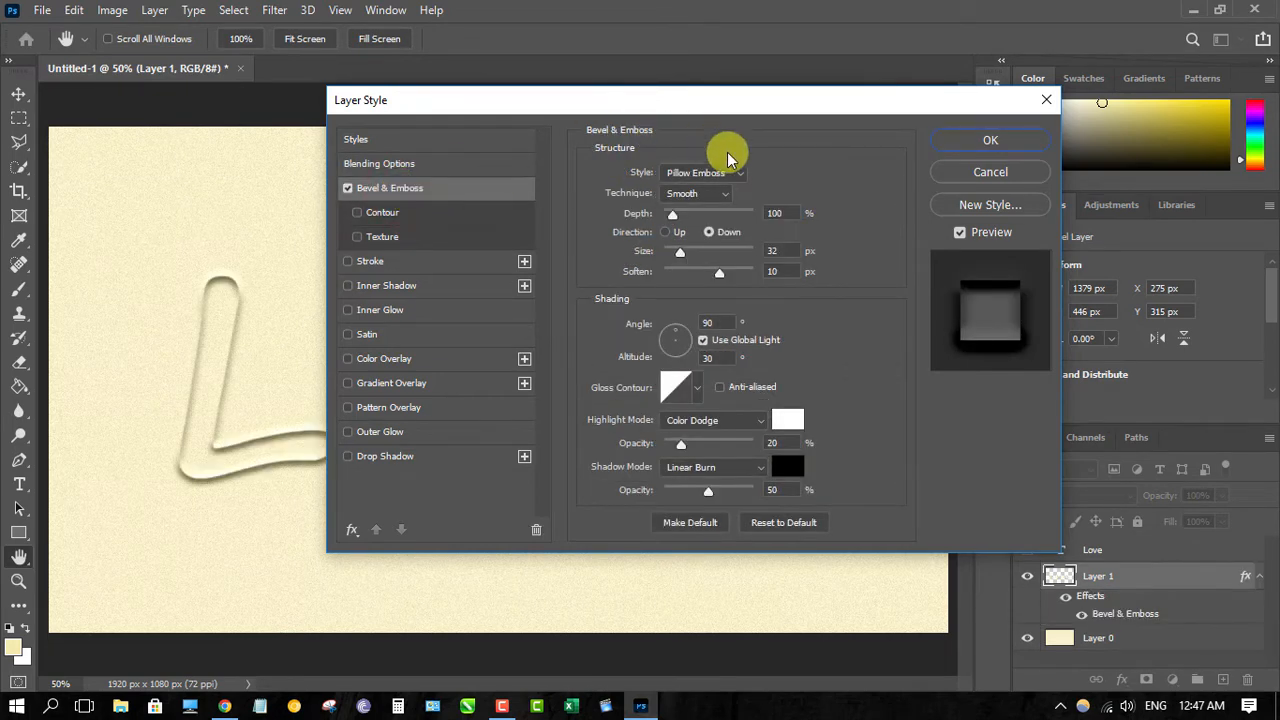
# Set the bevel structure to Pillow Emboss style with Smooth technique, size 32 px and soften 10 px
pyautogui.click(739, 174)
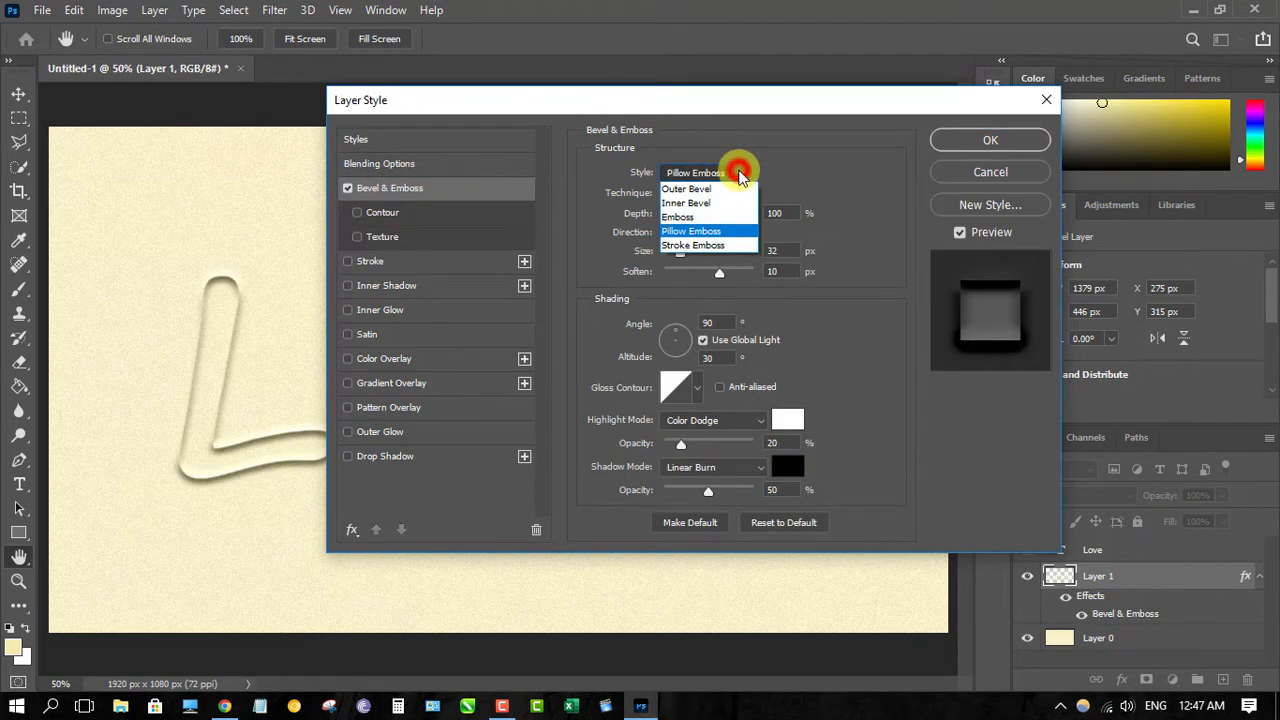
pyautogui.click(714, 231)
pyautogui.click(730, 193)
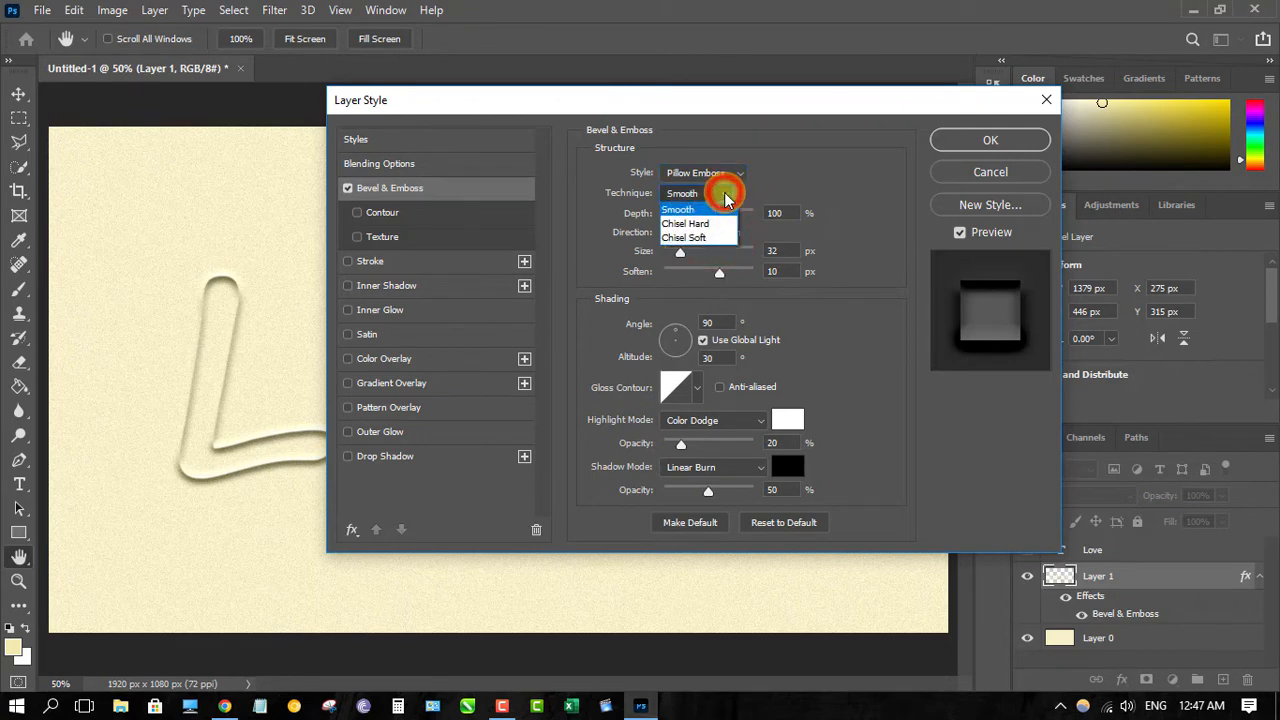
pyautogui.click(714, 212)
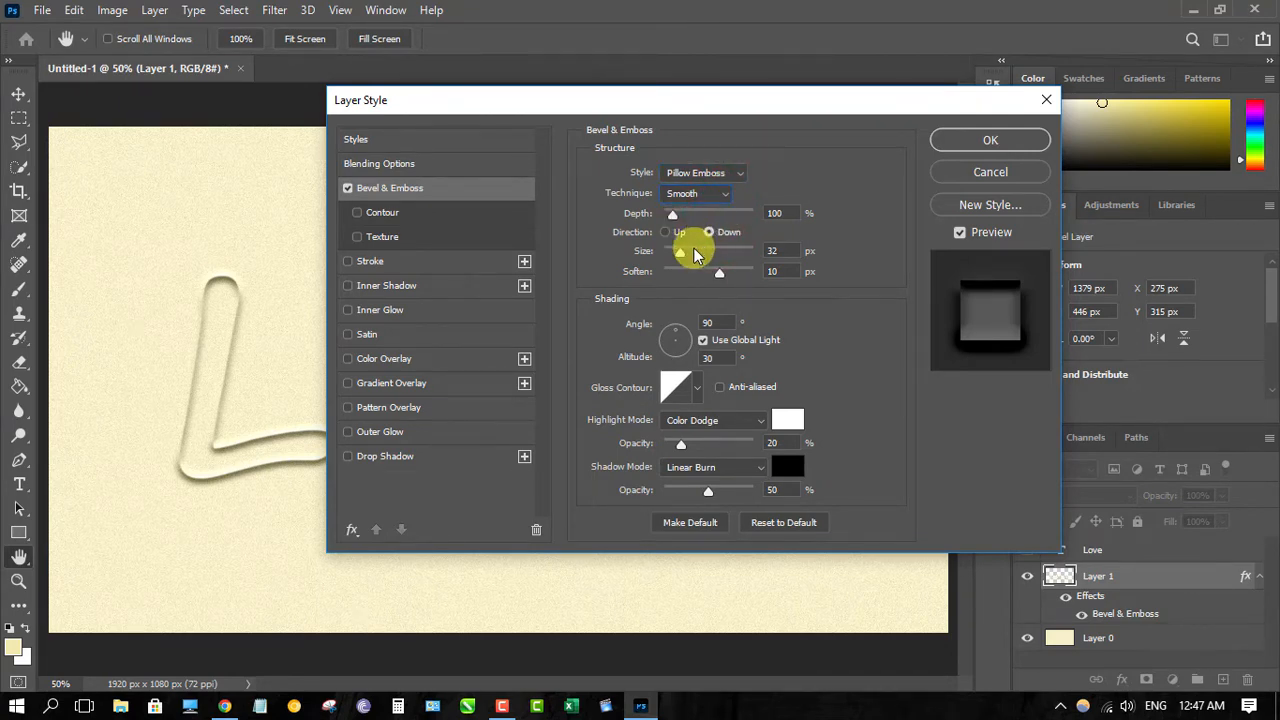
pyautogui.moveTo(675, 251); pyautogui.dragTo(680, 250)
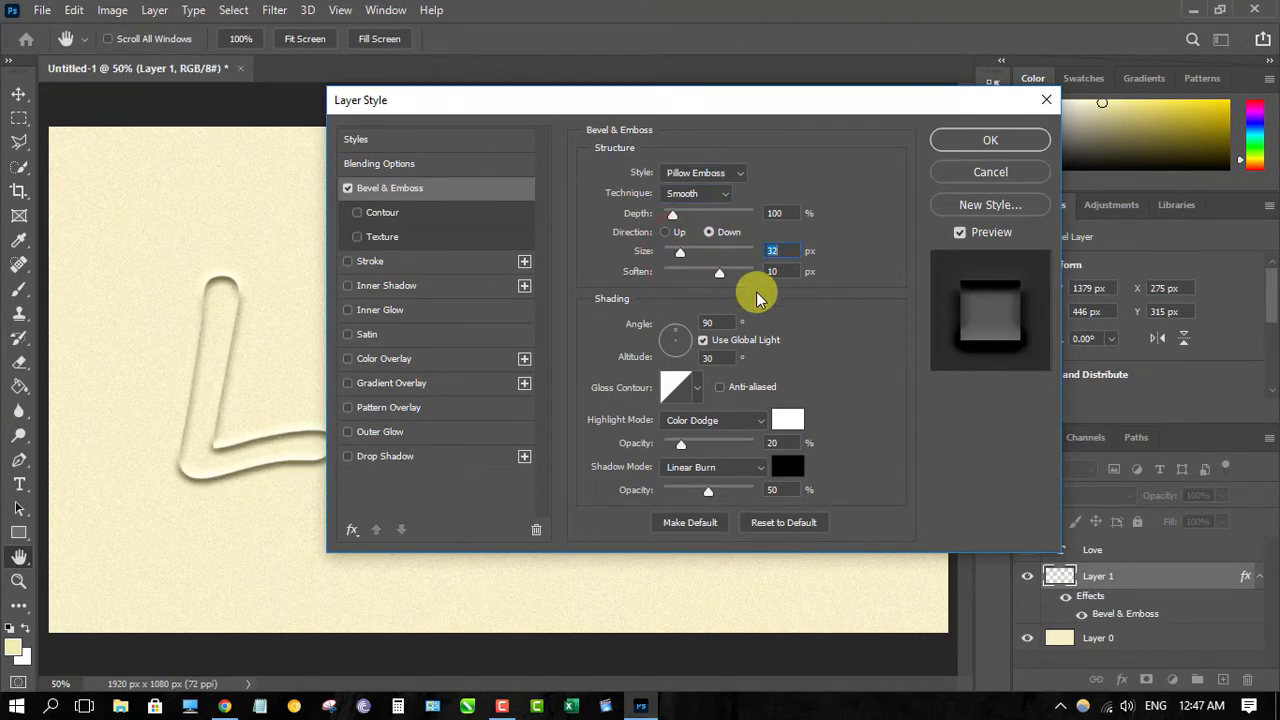
pyautogui.click(719, 273)
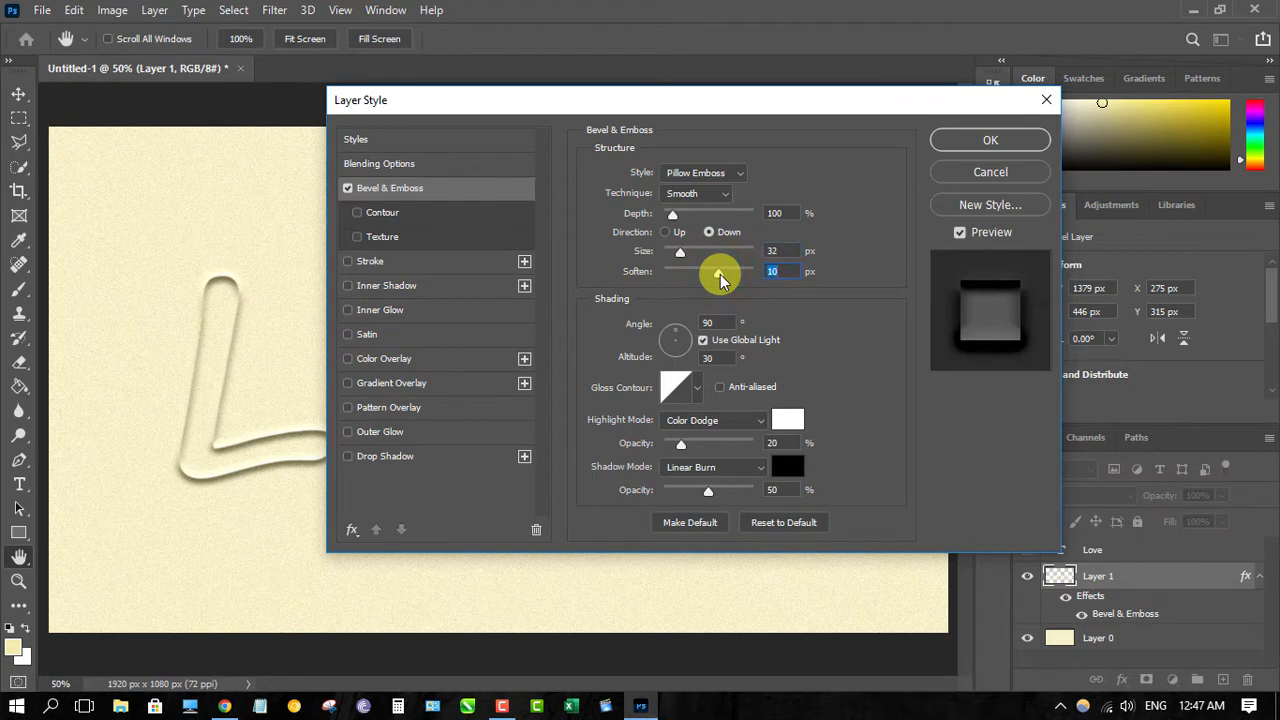
# Set the bevel highlight to Color Dodge at 25% opacity and the shadow to Linear Burn at 50%, and apply the style
pyautogui.click(760, 427)
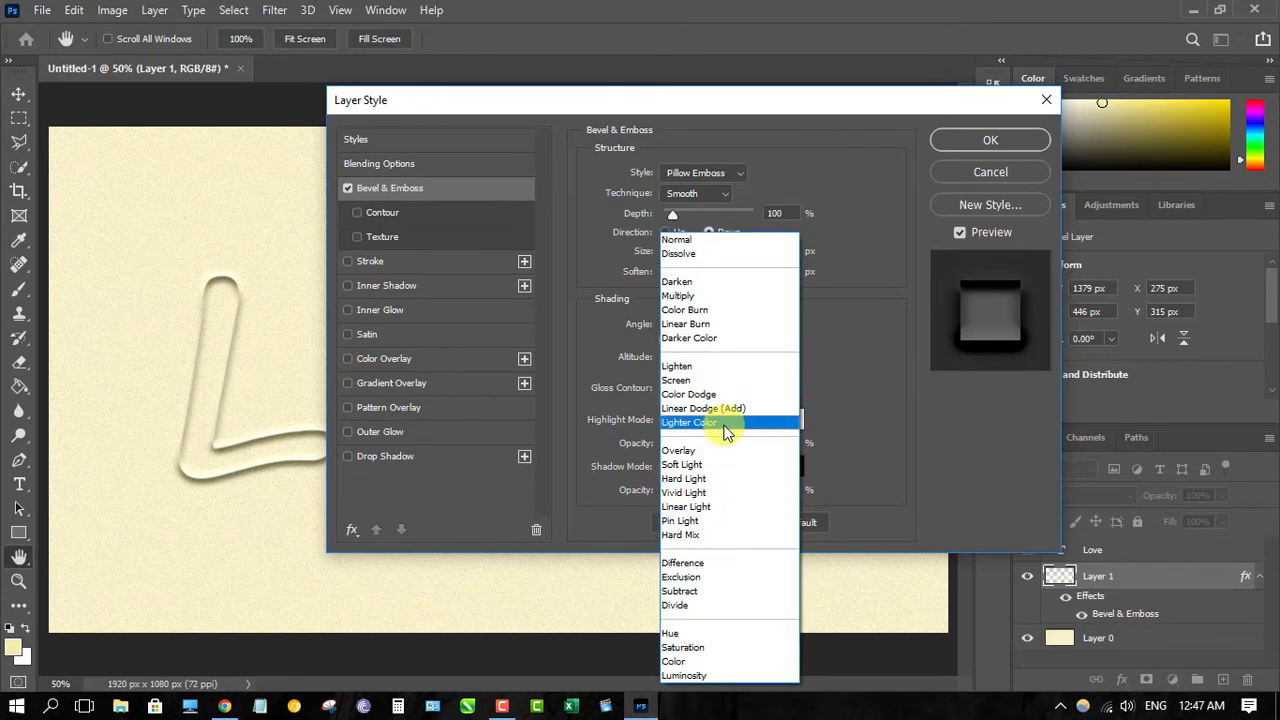
pyautogui.click(728, 394)
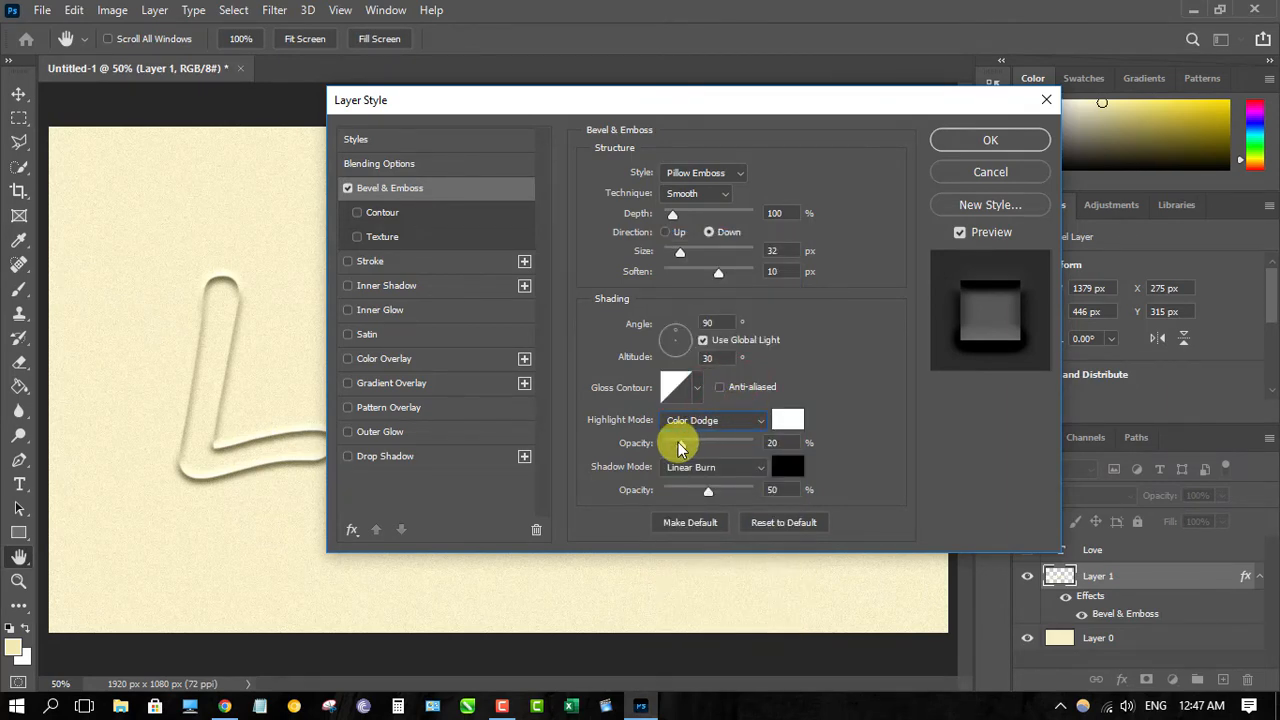
pyautogui.moveTo(680, 443)
pyautogui.mouseDown()
pyautogui.moveTo(738, 445)
pyautogui.moveTo(688, 448)
pyautogui.mouseUp()
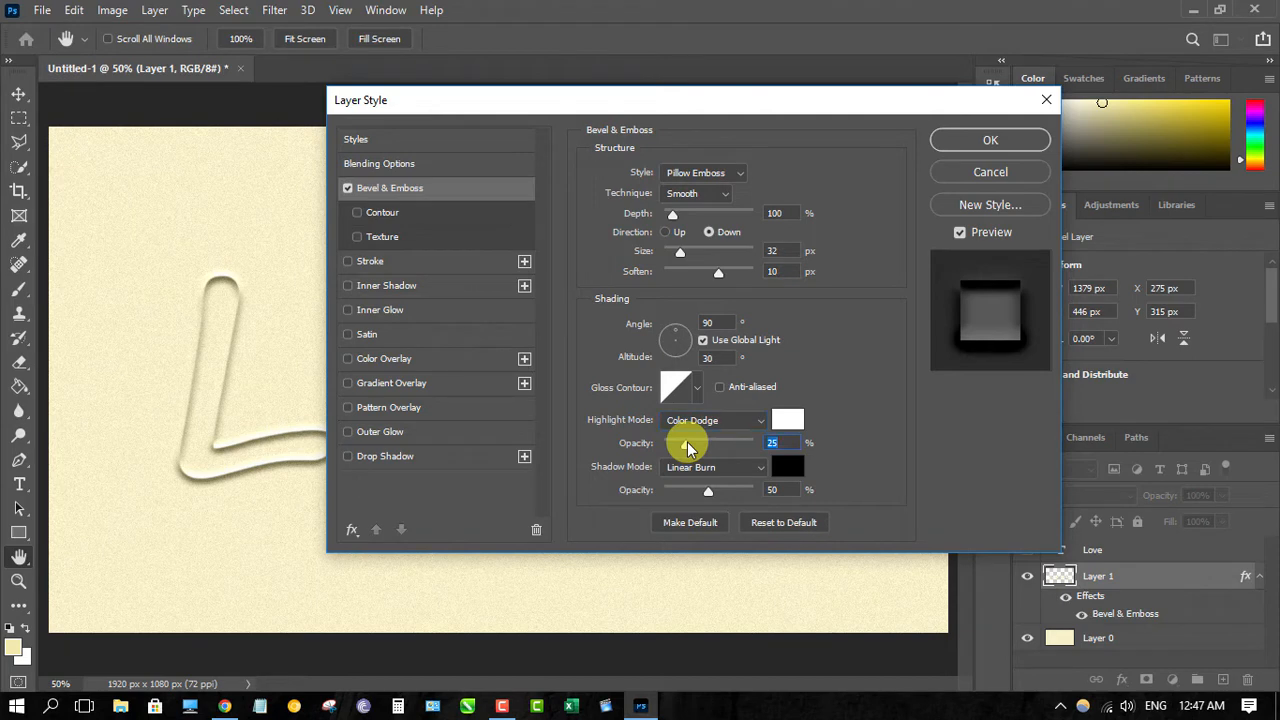
pyautogui.click(760, 467)
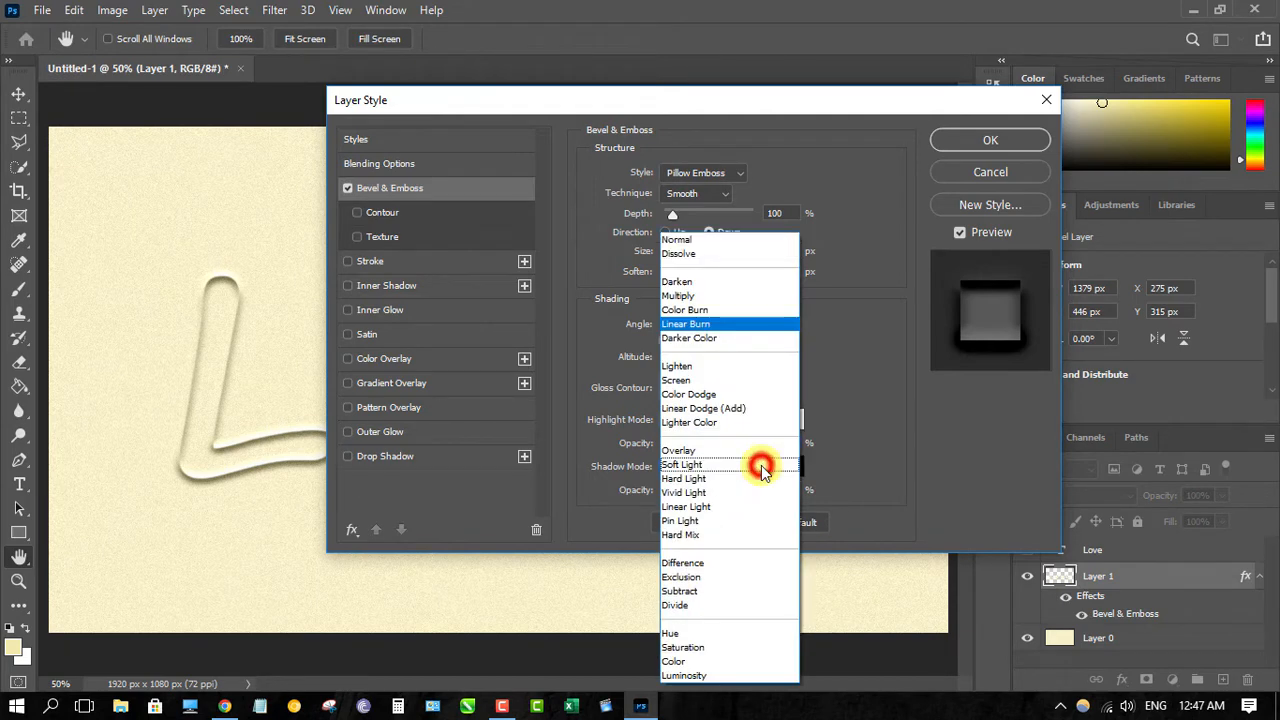
pyautogui.click(741, 331)
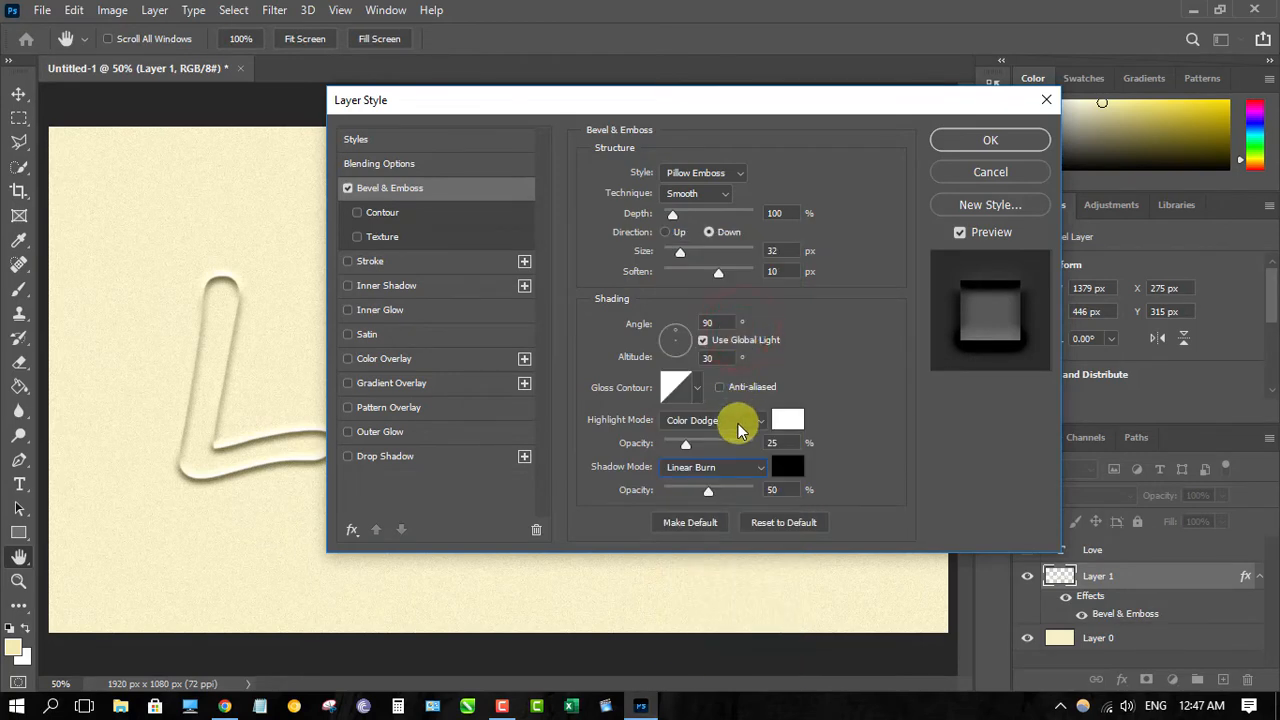
pyautogui.moveTo(711, 493)
pyautogui.mouseDown()
pyautogui.moveTo(684, 495)
pyautogui.moveTo(710, 495)
pyautogui.mouseUp()
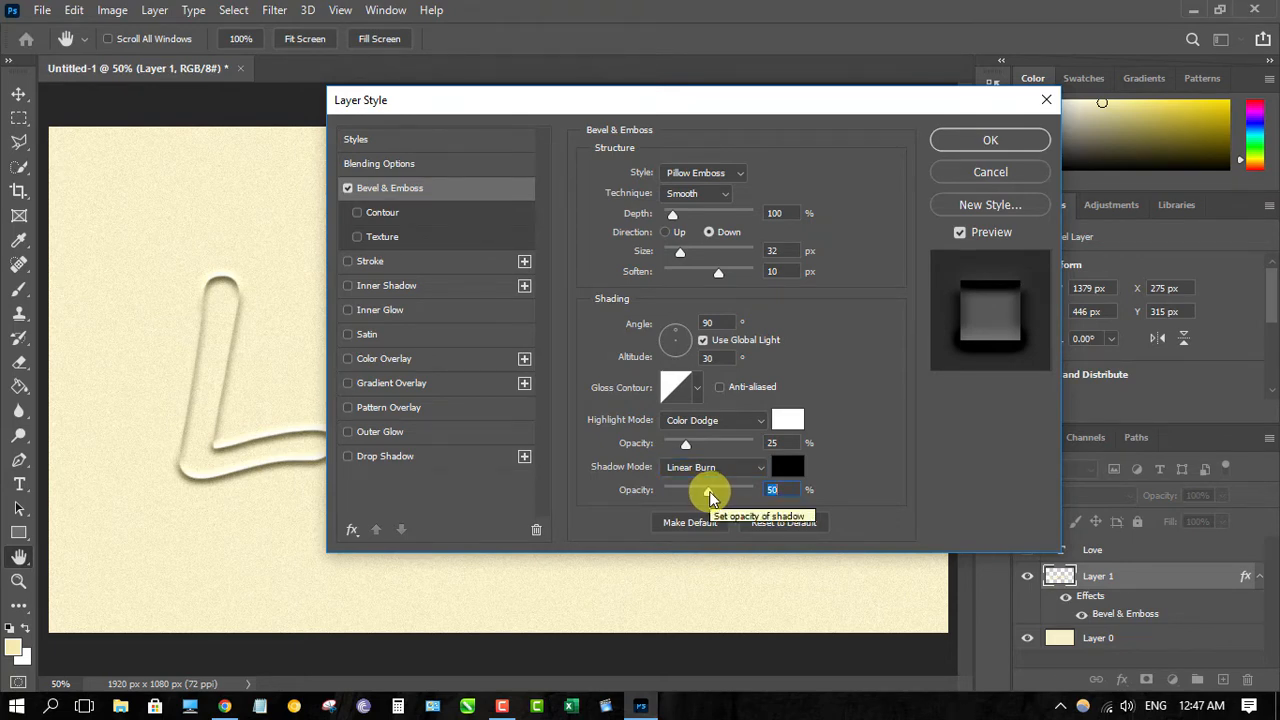
pyautogui.click(973, 142)
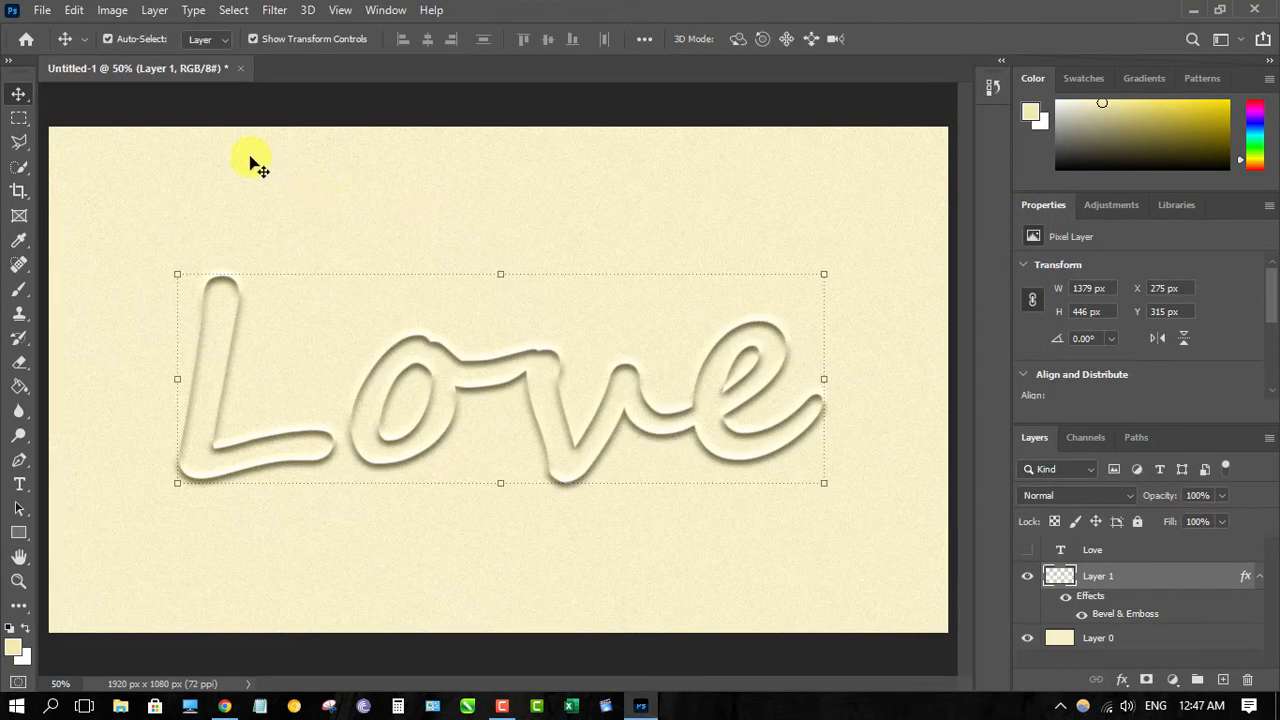
# Apply a Perspective transform to Layer 1, narrowing its upper edge so the lettering is about 1306 px wide, and deselect the layer
pyautogui.click(74, 11)
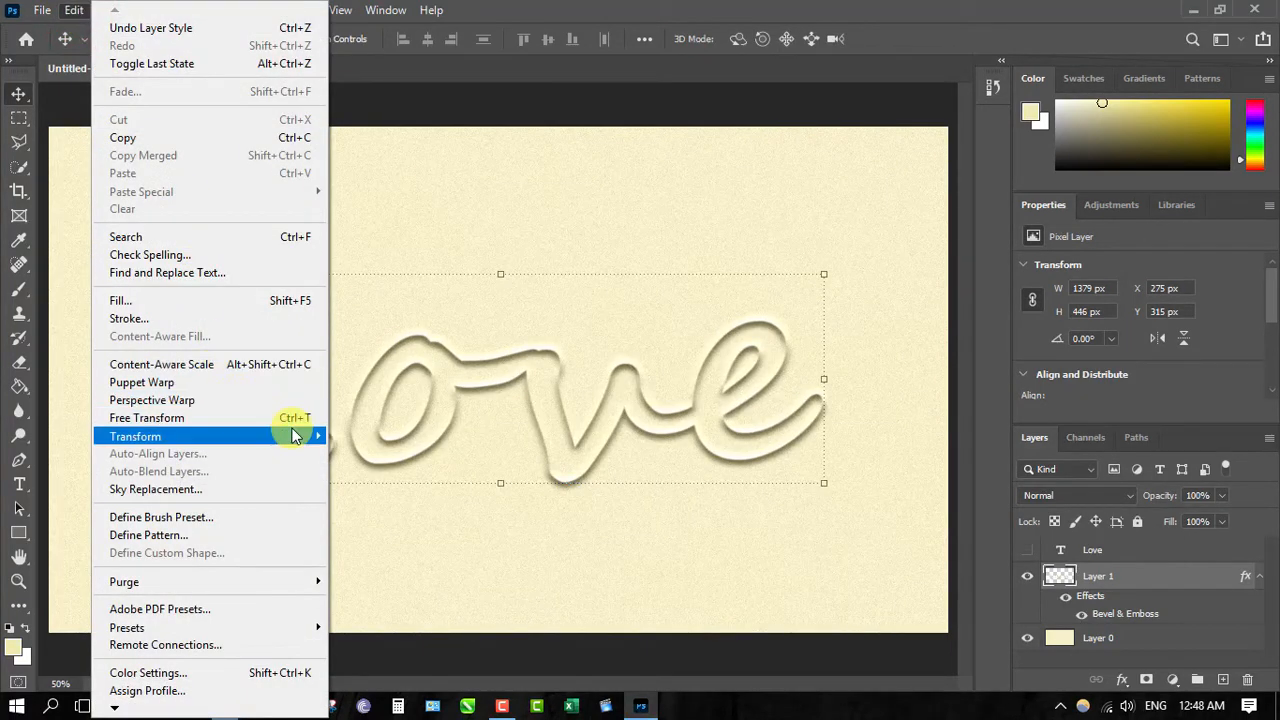
pyautogui.moveTo(299, 430)
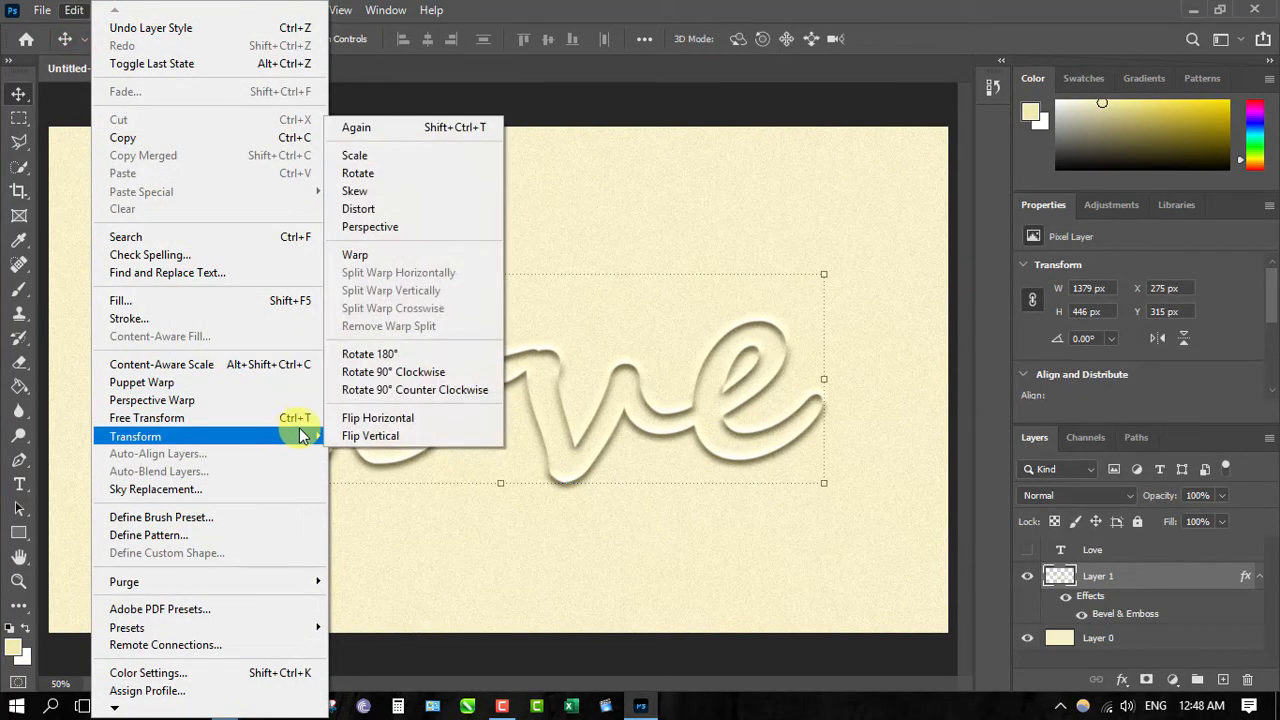
pyautogui.click(414, 228)
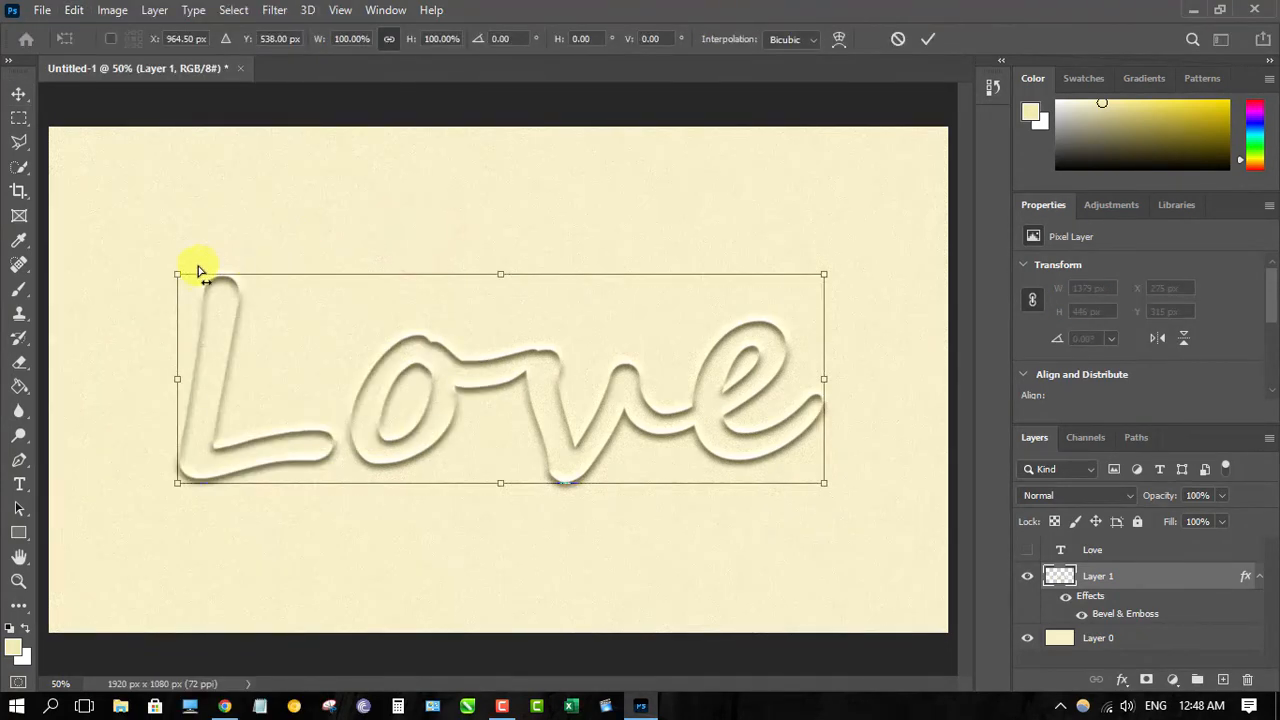
pyautogui.moveTo(180, 278); pyautogui.dragTo(245, 279)
pyautogui.click(922, 42)
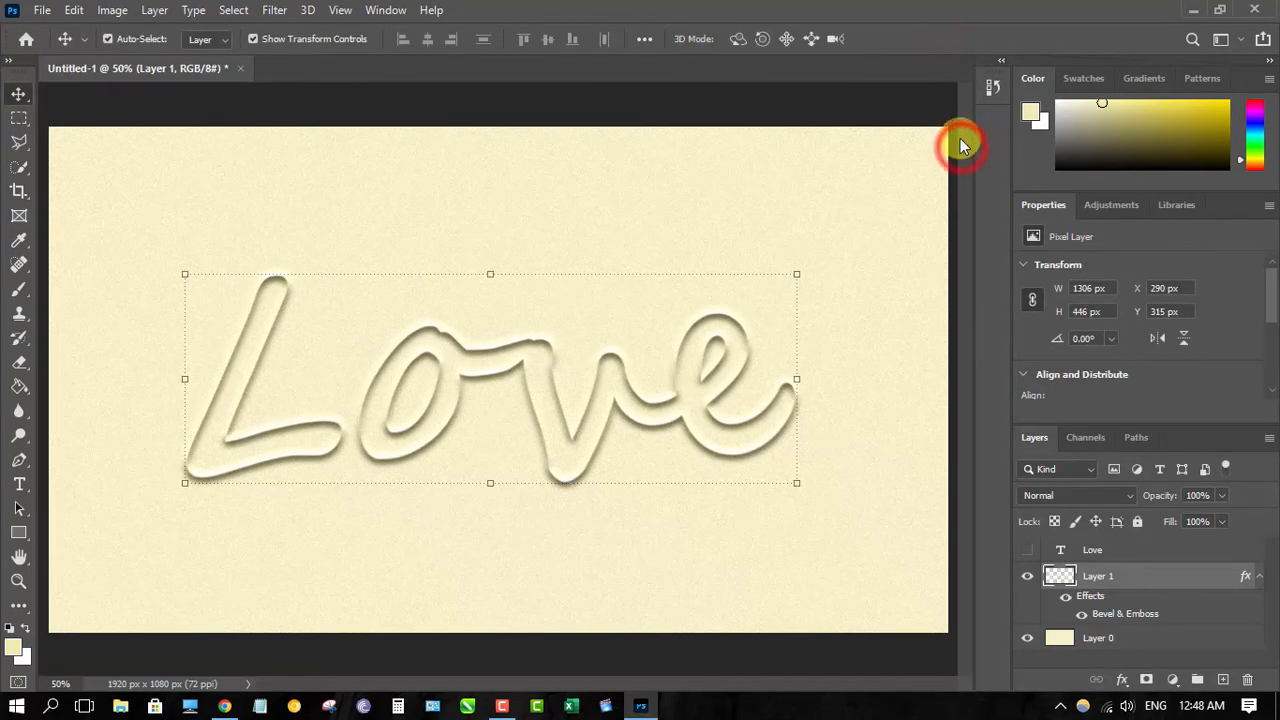
pyautogui.click(941, 104)
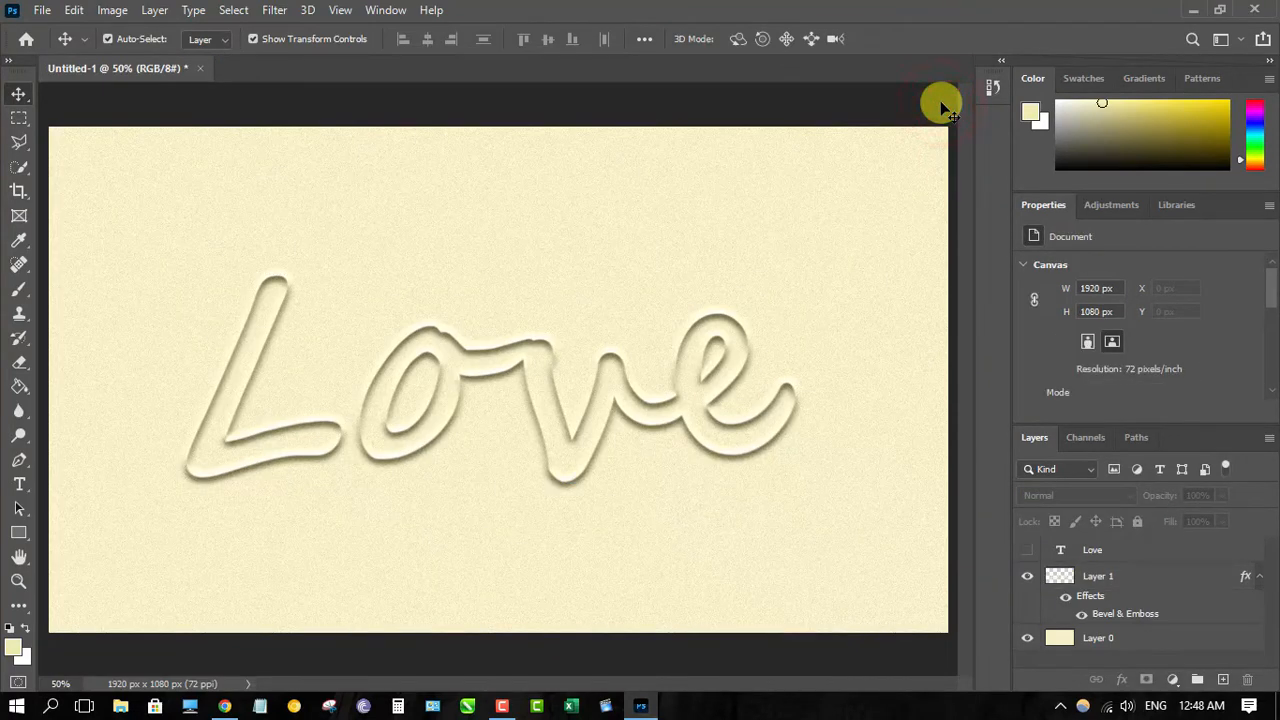